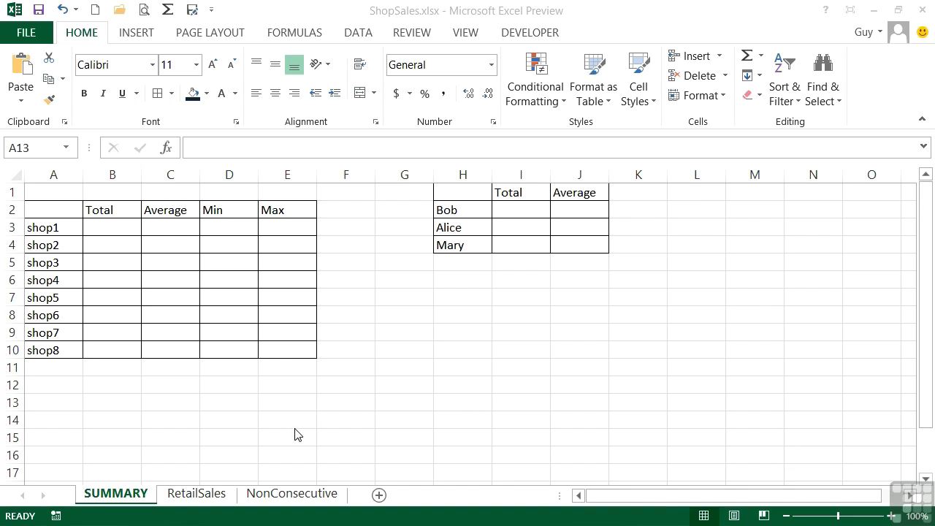
Step: Look through the RetailSales and NonConsecutive sheets, selecting the first person's figures in B2:F4 on NonConsecutive
click(204, 496)
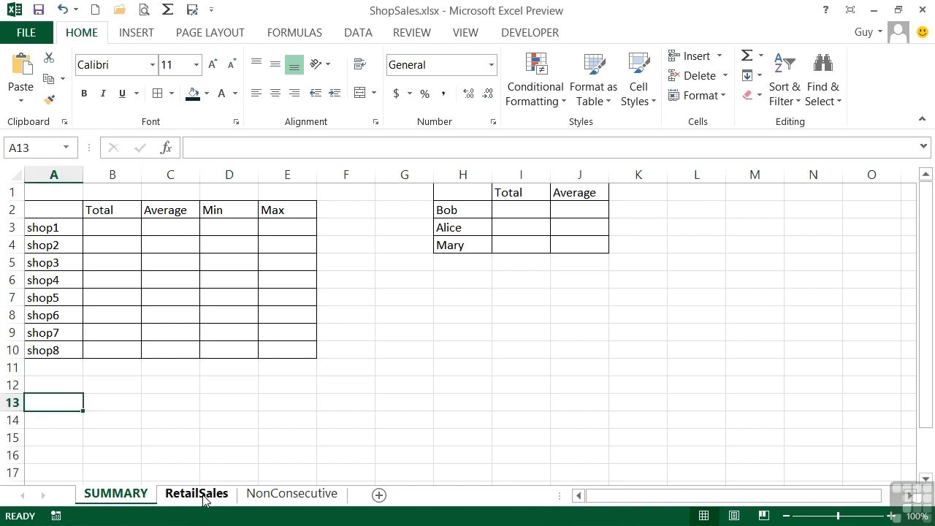
click(197, 495)
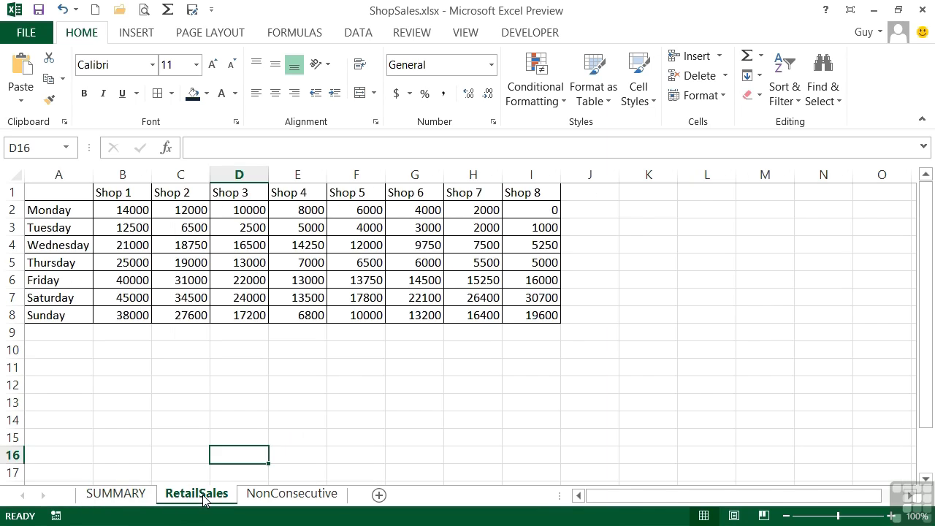
click(272, 495)
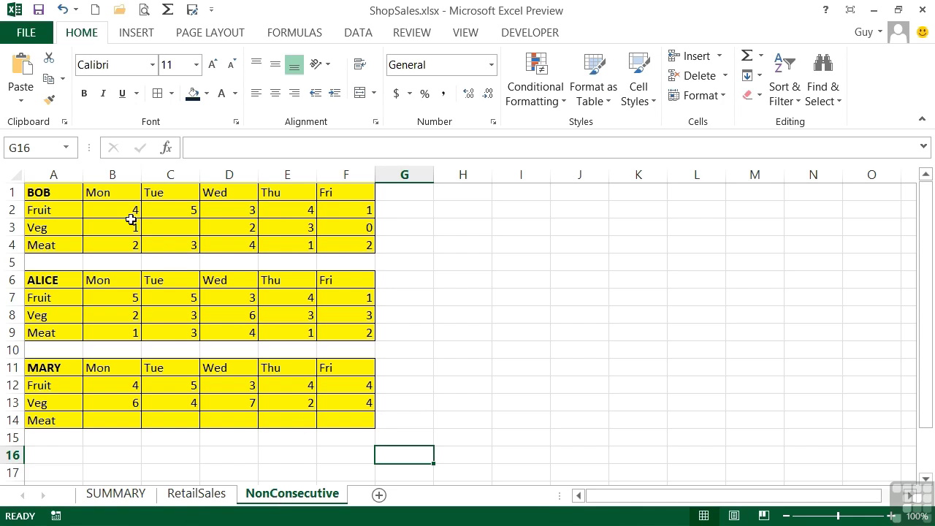
drag(125, 211, 340, 246)
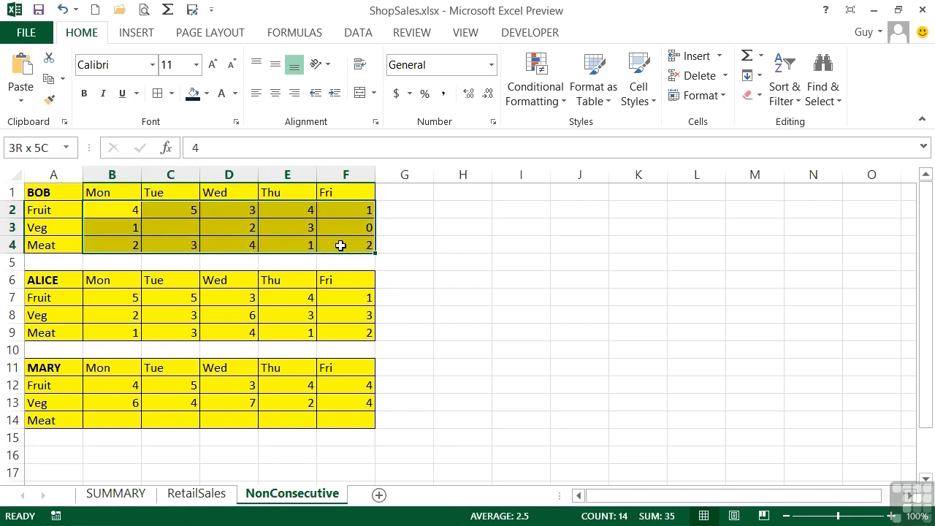
Step: In cell K2 of the SUMMARY sheet, enter a SUM formula over B2:F4 of the NonConsecutive sheet
click(117, 497)
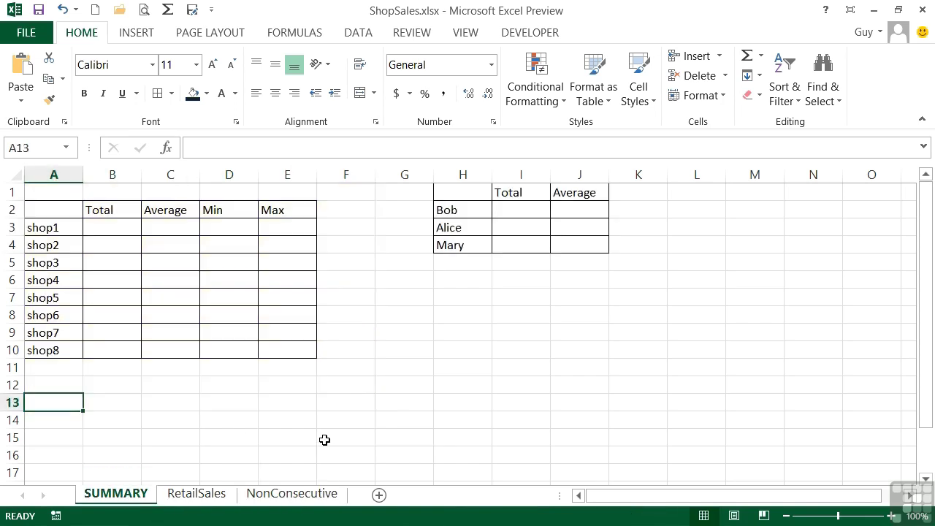
click(640, 214)
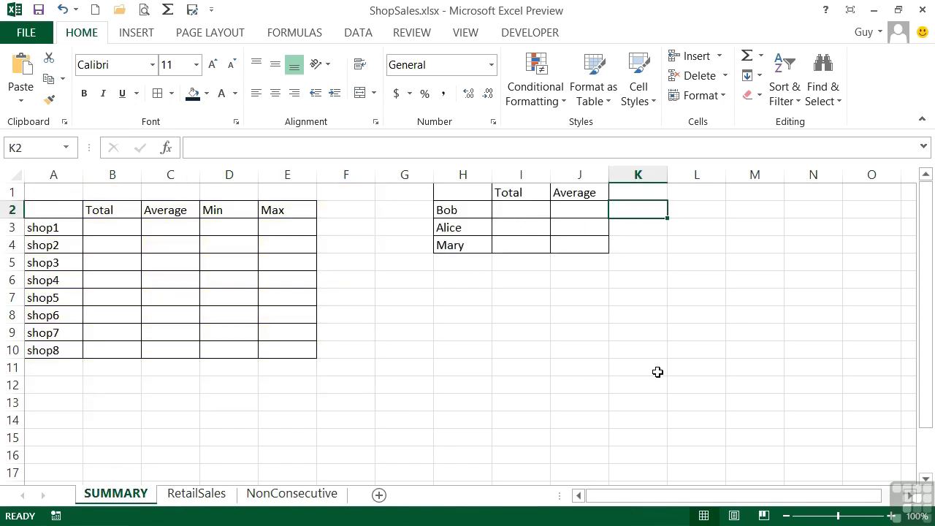
text(=sum()
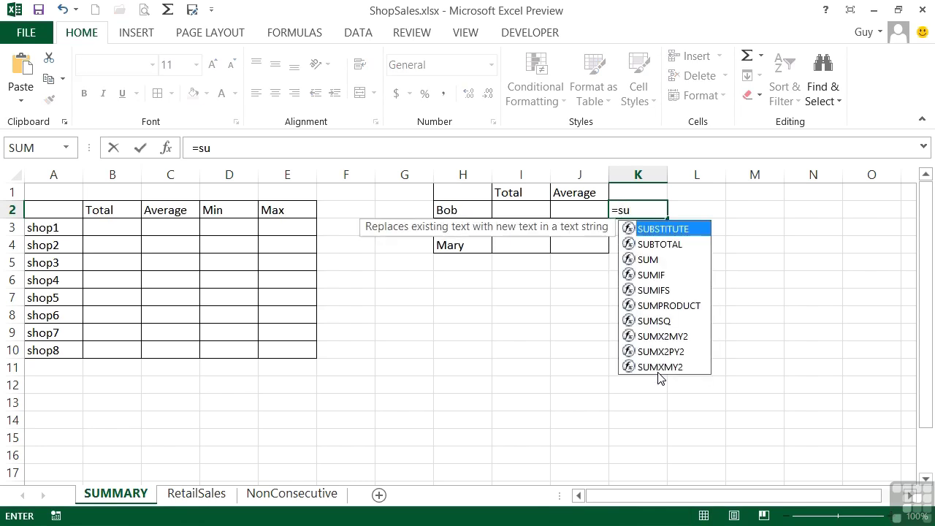
click(292, 495)
drag(129, 205, 343, 251)
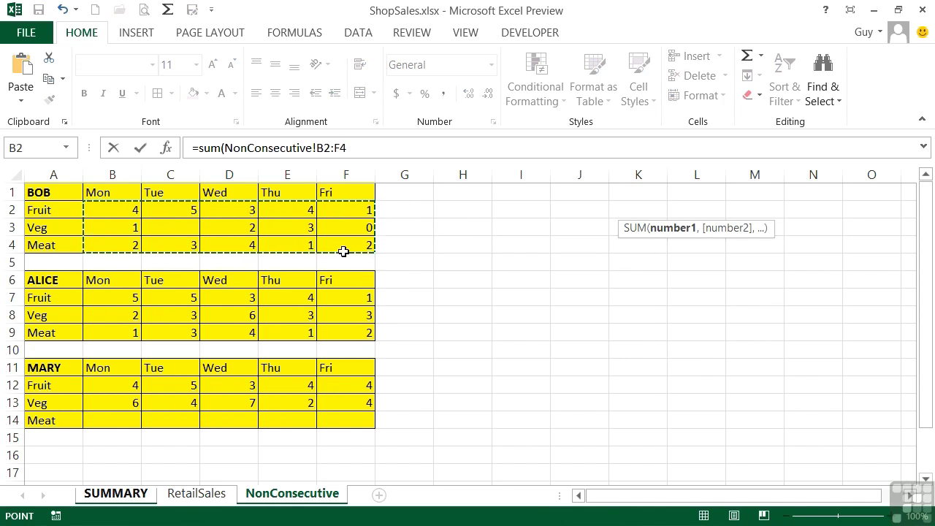
key(Return)
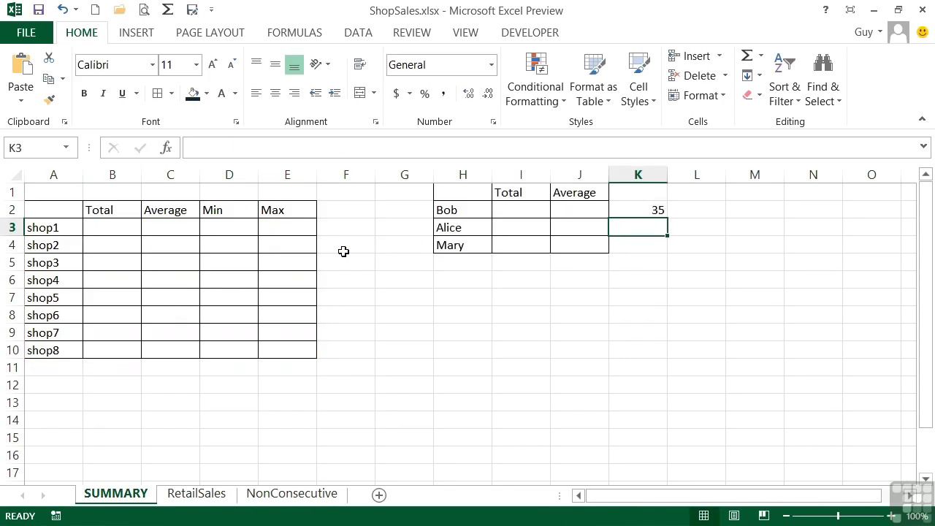
Step: Turn the formula in K2 into displayed text by putting an apostrophe in front of it
click(647, 210)
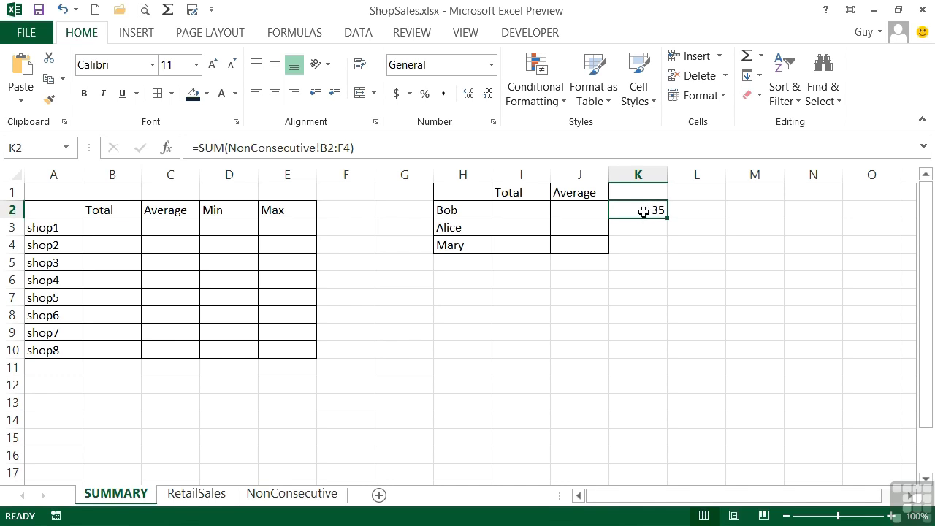
click(195, 149)
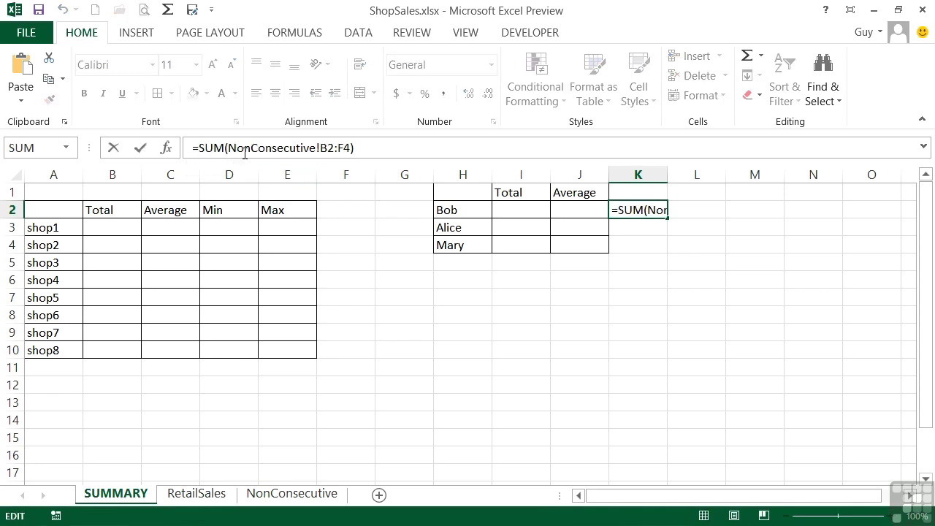
text(')
key(Return)
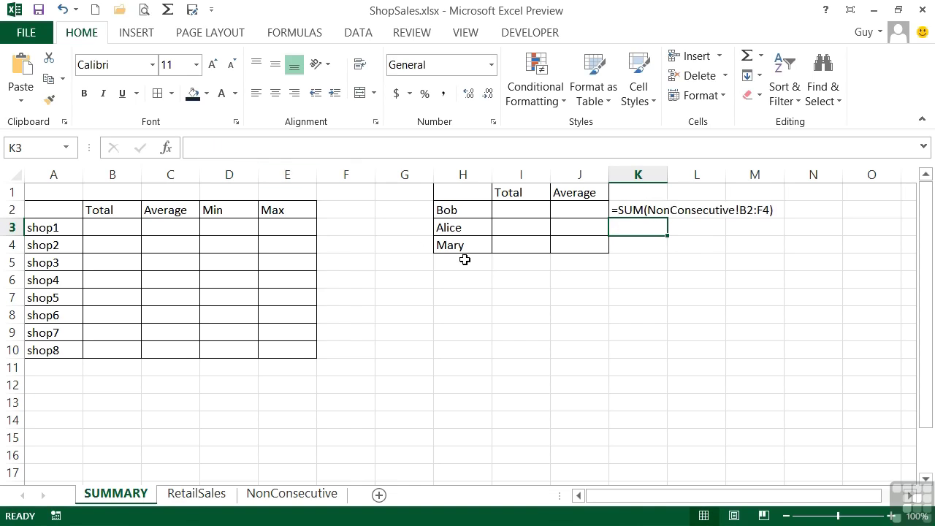
Step: Name cells B2:F4 on the NonConsecutive sheet with the block heading's first name in lowercase, and reselect the range by that name
click(310, 496)
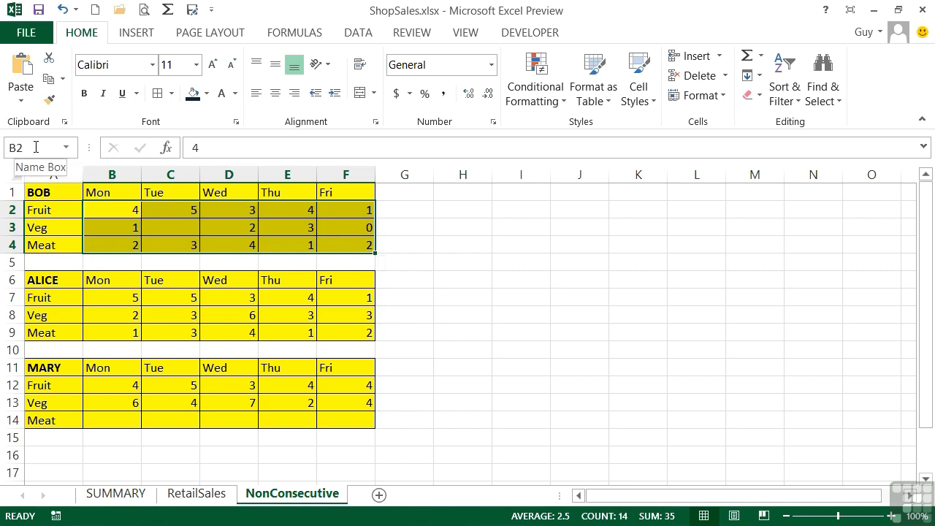
click(36, 147)
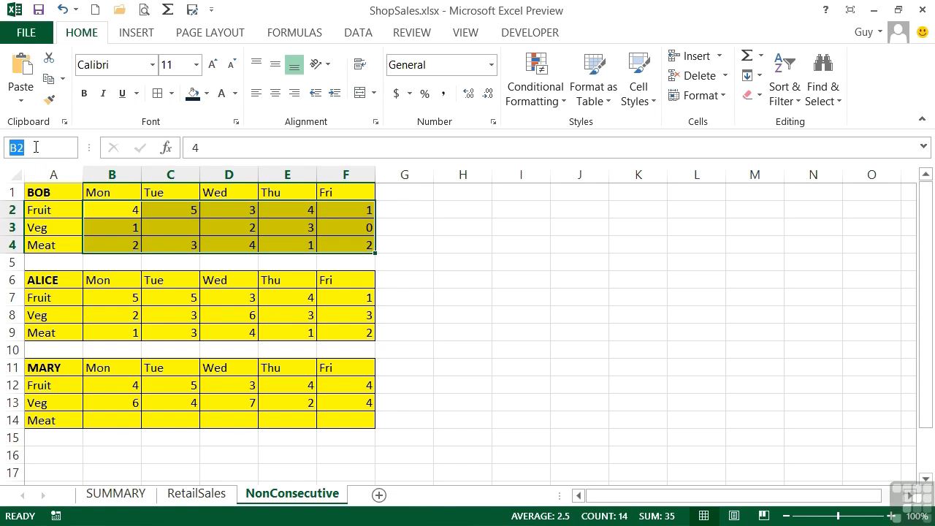
key(BackSpace)
text(bob)
key(Return)
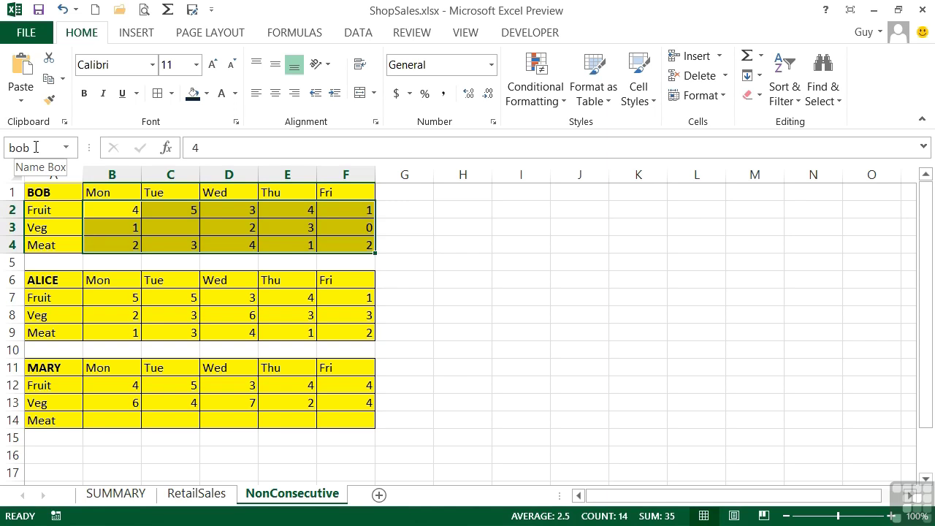
click(595, 312)
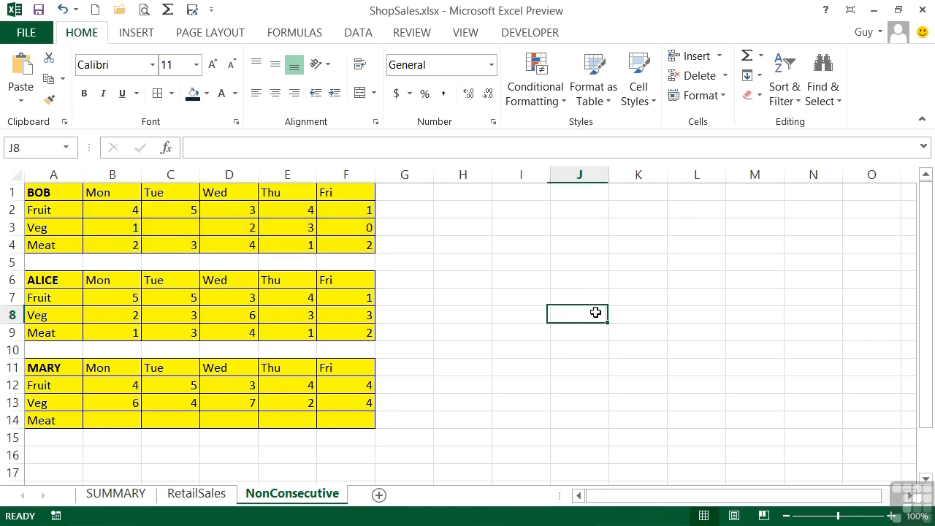
click(66, 147)
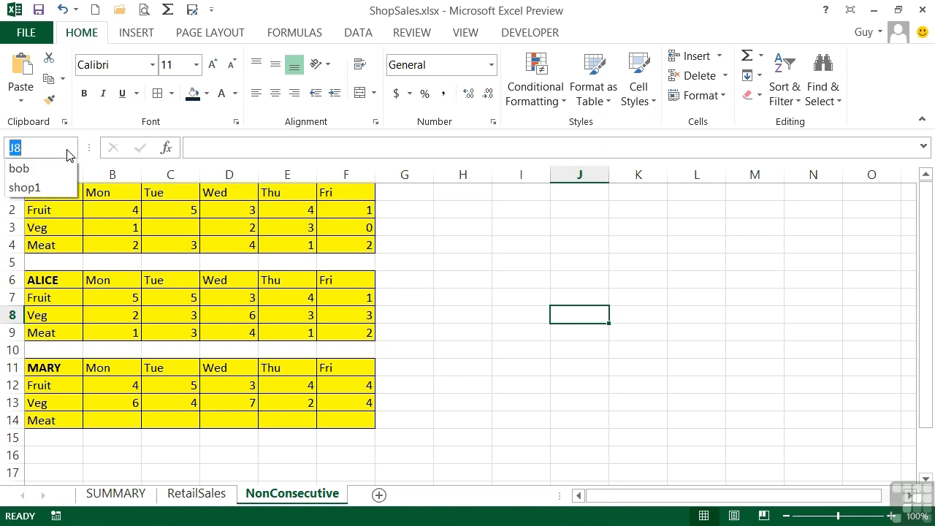
click(35, 169)
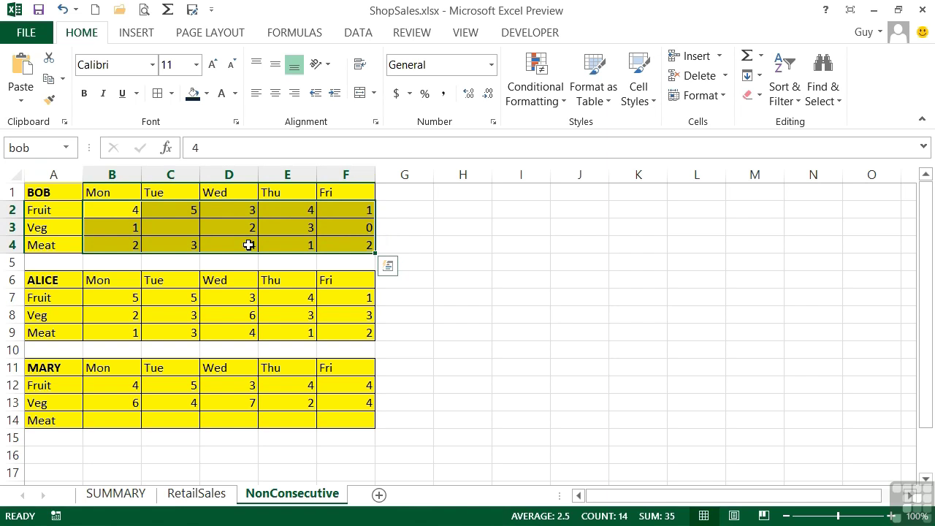
Step: Define a name with Workbook scope for cells B7:F9, using the first name that heads the block, capitalised
drag(130, 300, 339, 331)
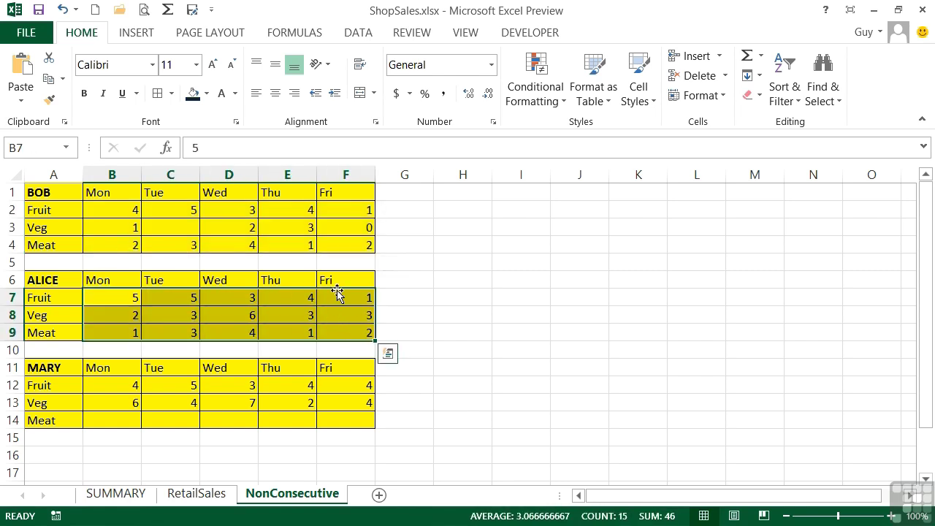
click(314, 35)
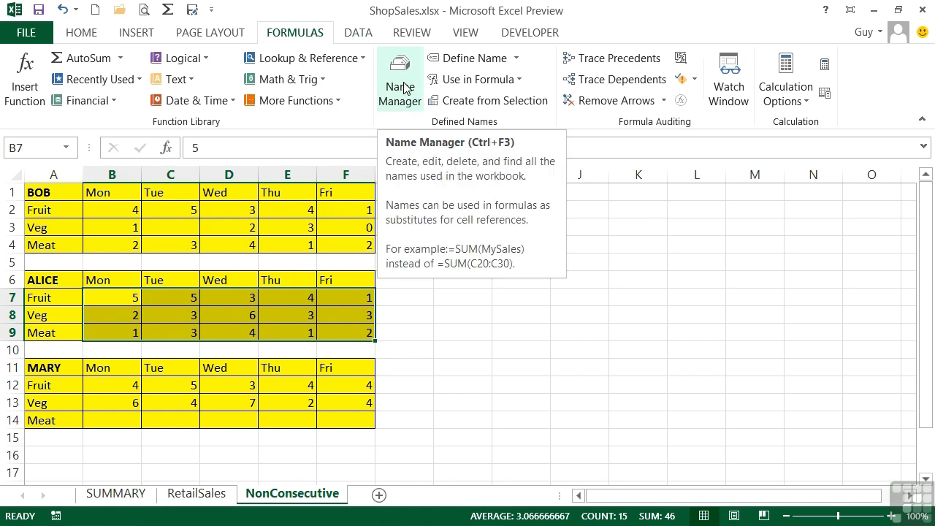
click(515, 58)
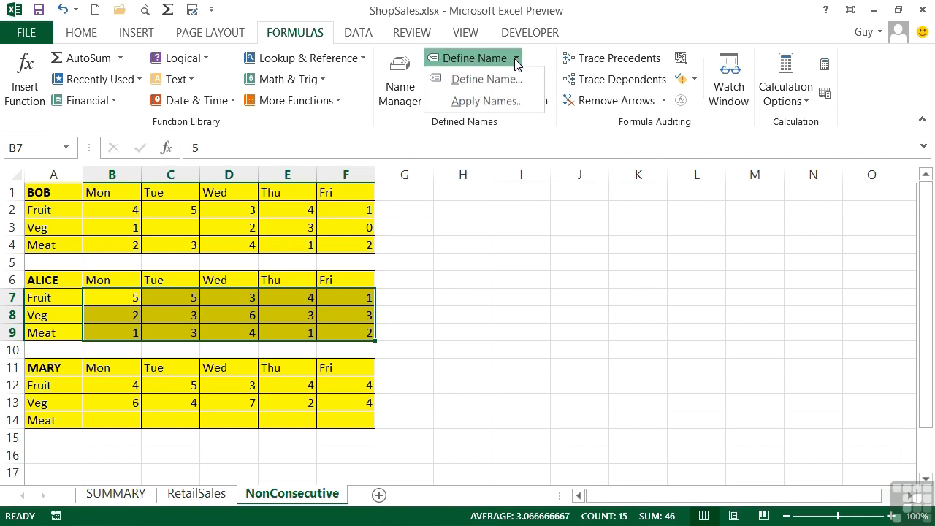
click(505, 82)
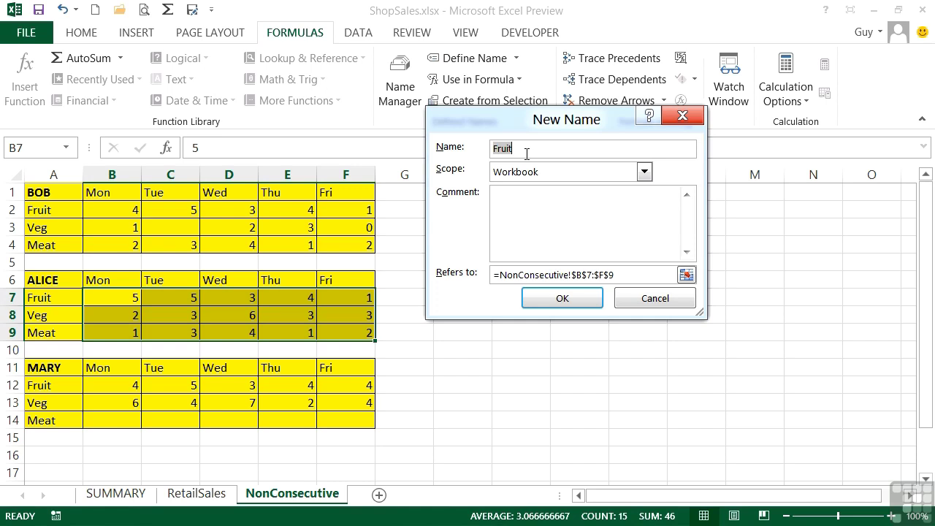
click(516, 151)
drag(516, 151, 483, 150)
text(Alice)
click(644, 173)
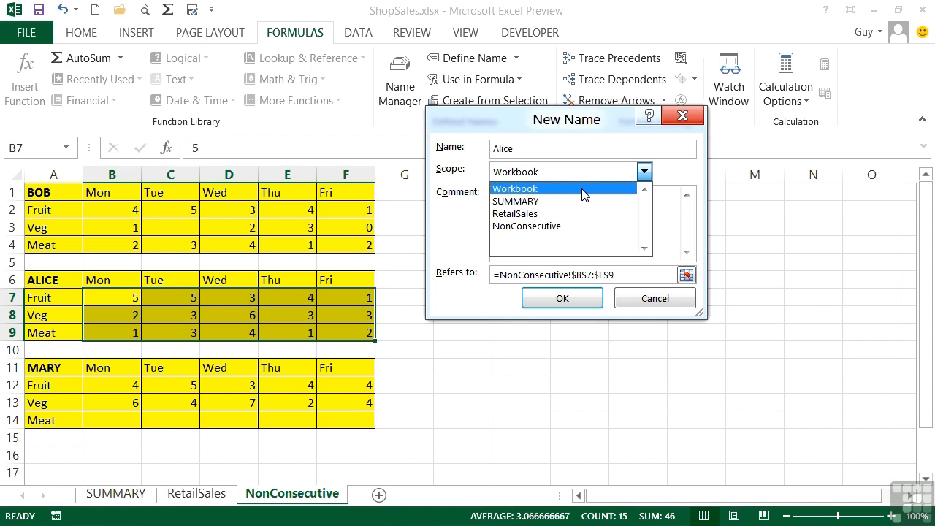
click(530, 191)
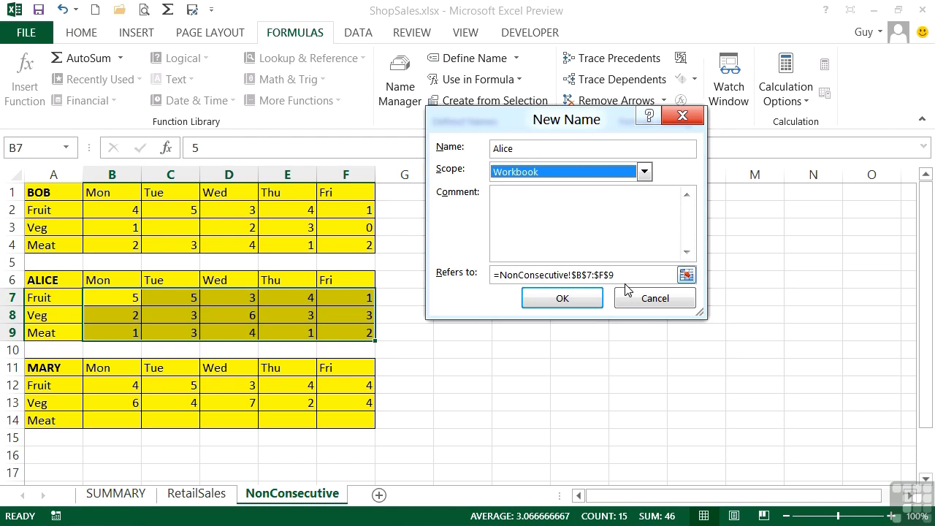
click(577, 296)
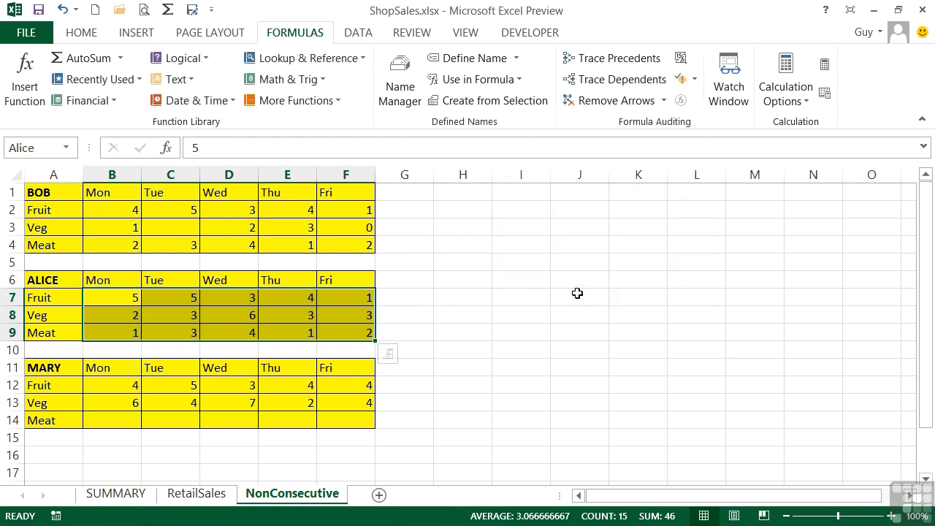
Step: Define a Workbook-scope name for cells B12:F14 from the first name heading that block, and check the list of defined names
drag(133, 382, 323, 413)
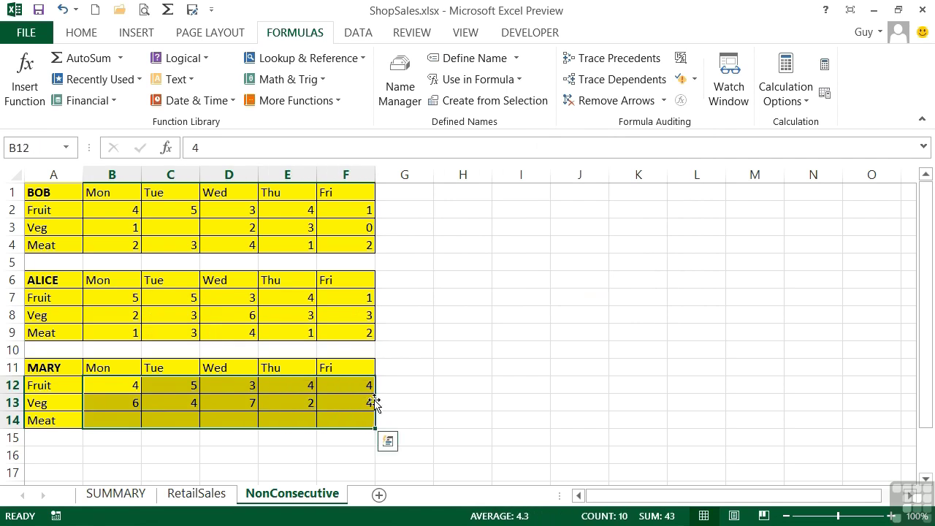
click(491, 59)
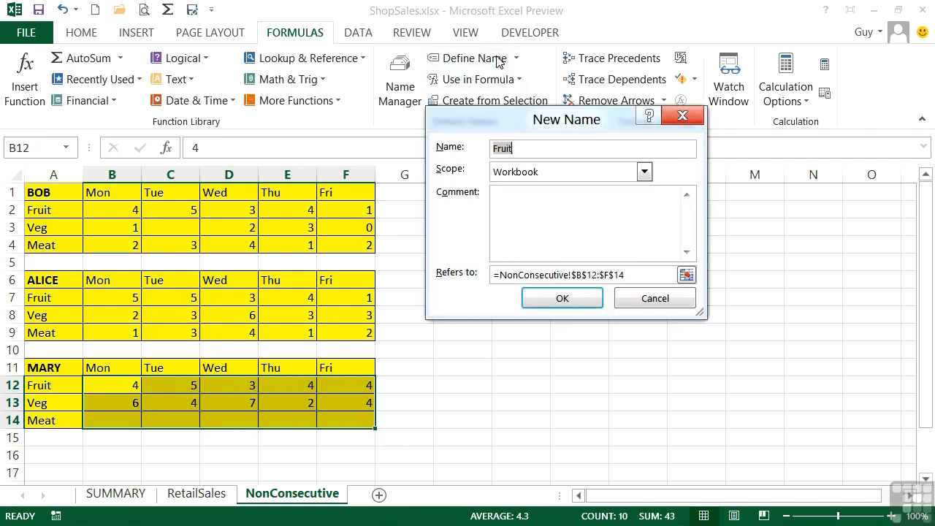
key(BackSpace)
text(Mary)
click(590, 300)
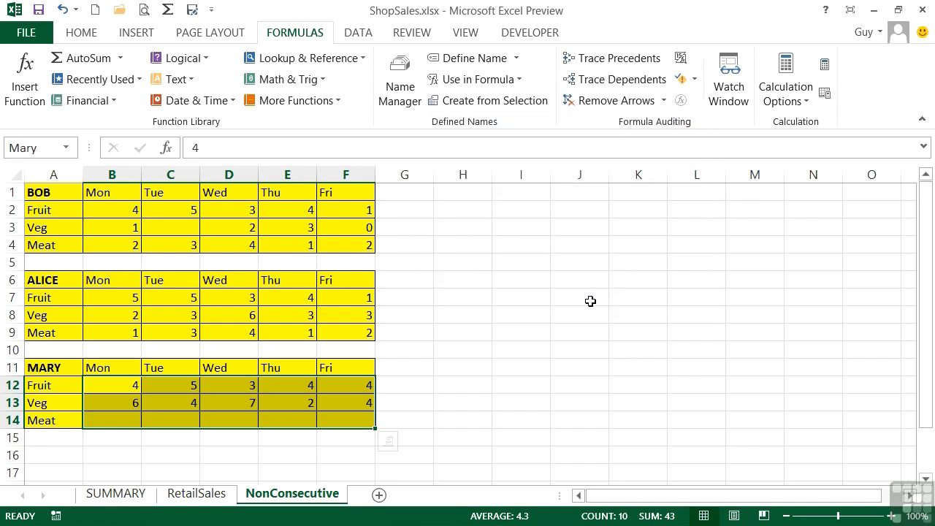
click(67, 150)
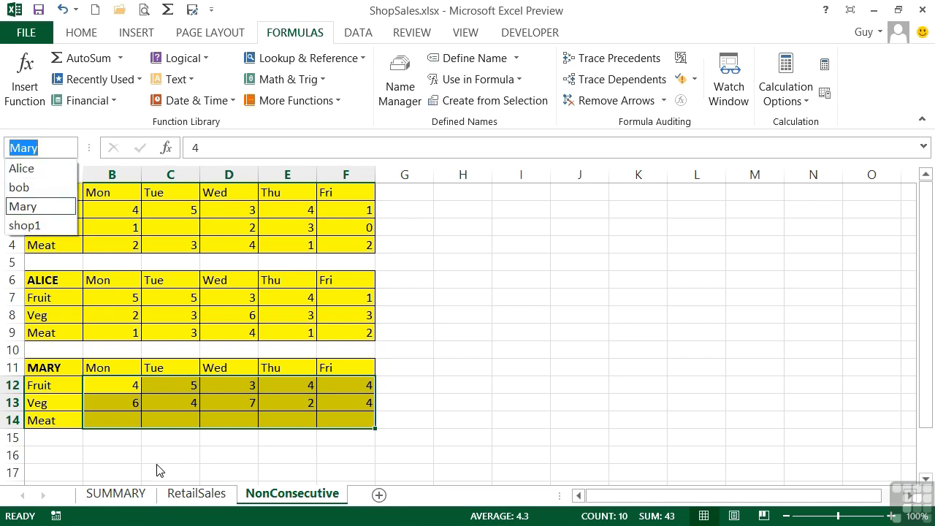
key(Escape)
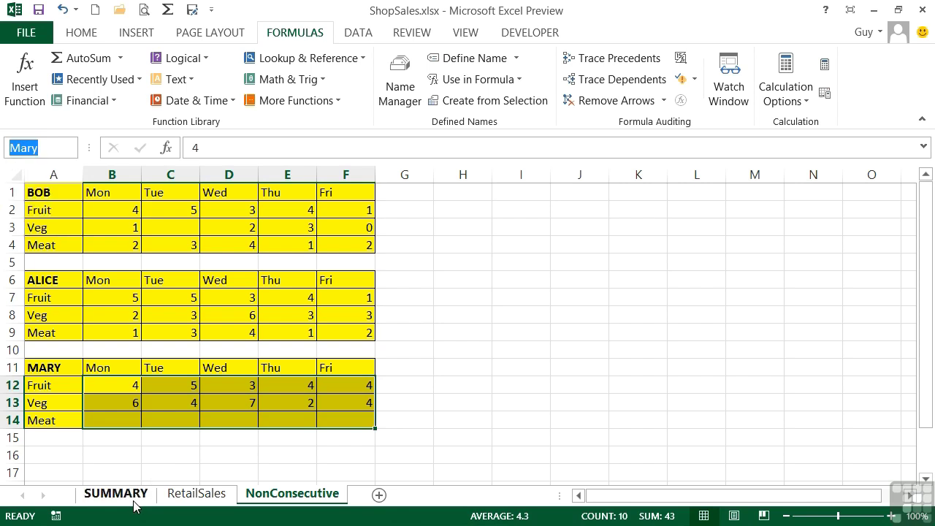
key(Escape)
Step: In I2 of the SUMMARY sheet, enter a SUM formula using the lowercase name defined for NonConsecutive B2:F4, and check it
click(133, 501)
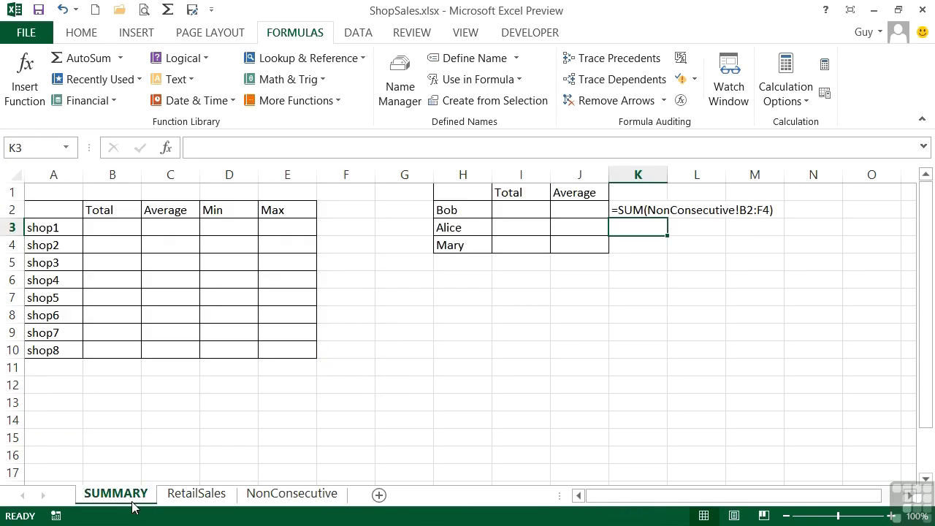
click(507, 209)
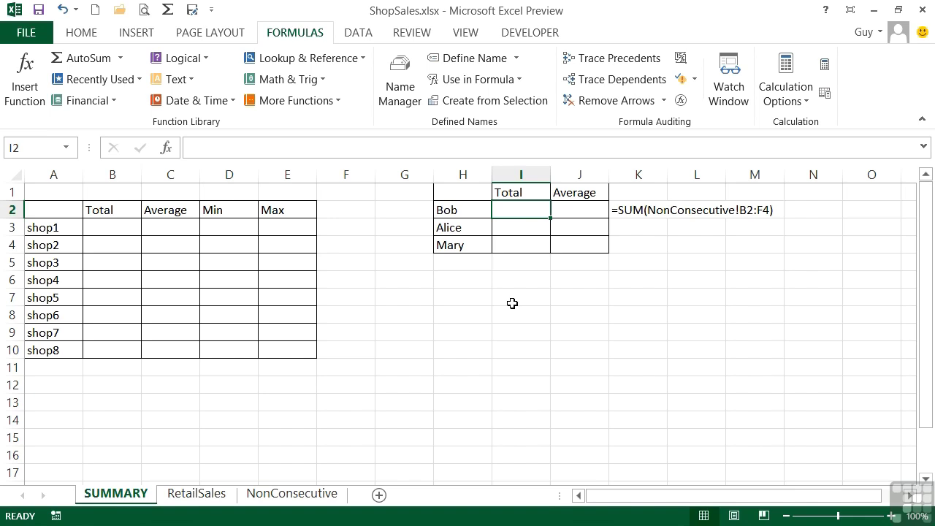
text(=s)
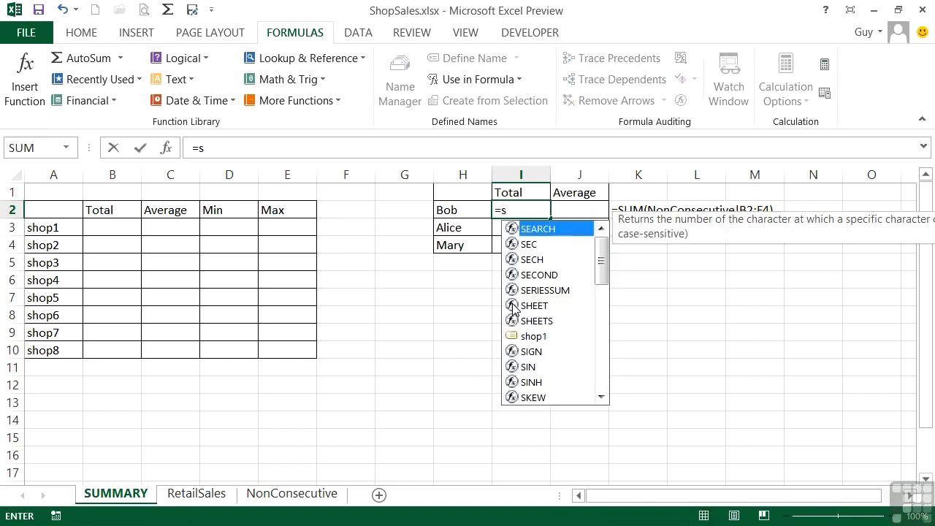
text(um(bo)
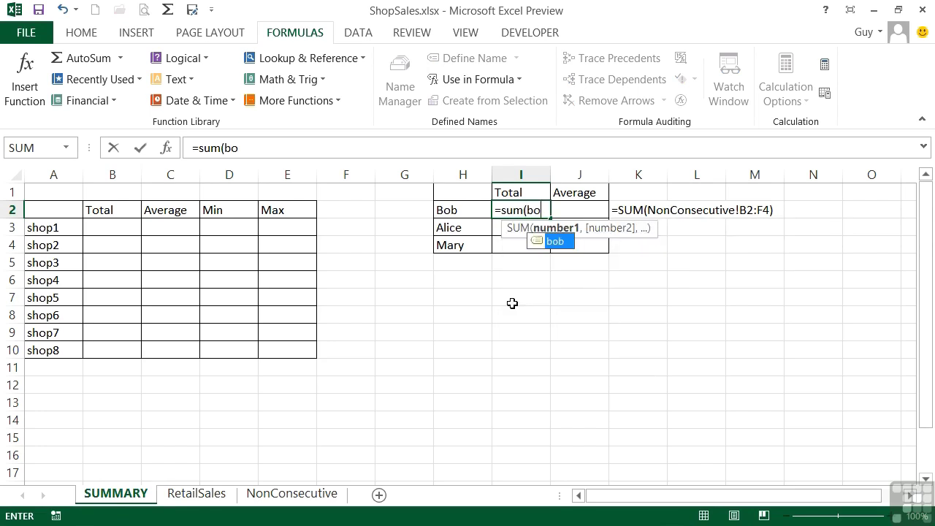
text(b))
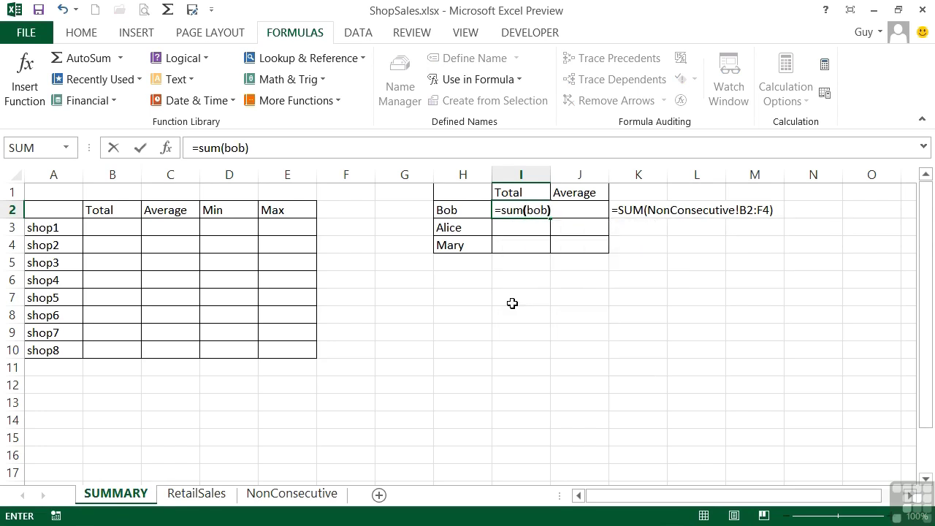
key(Return)
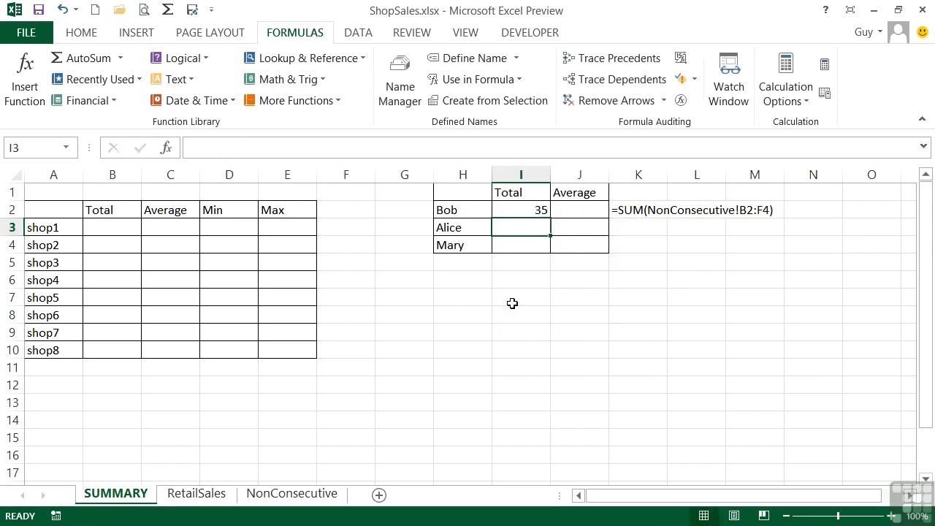
double_click(528, 211)
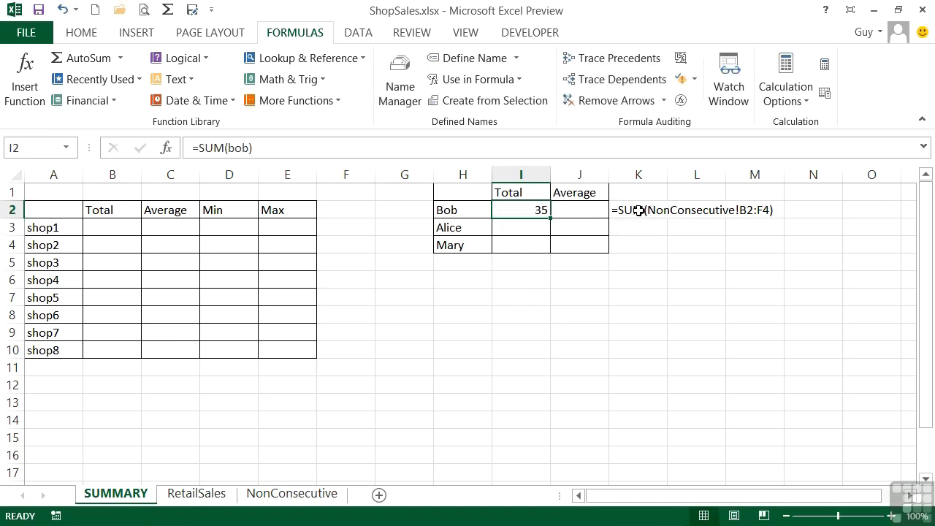
key(Escape)
Step: Enter a SUM formula in I3 using the defined name for NonConsecutive B7:F9, and check the stored formula
click(516, 228)
text(=sum()
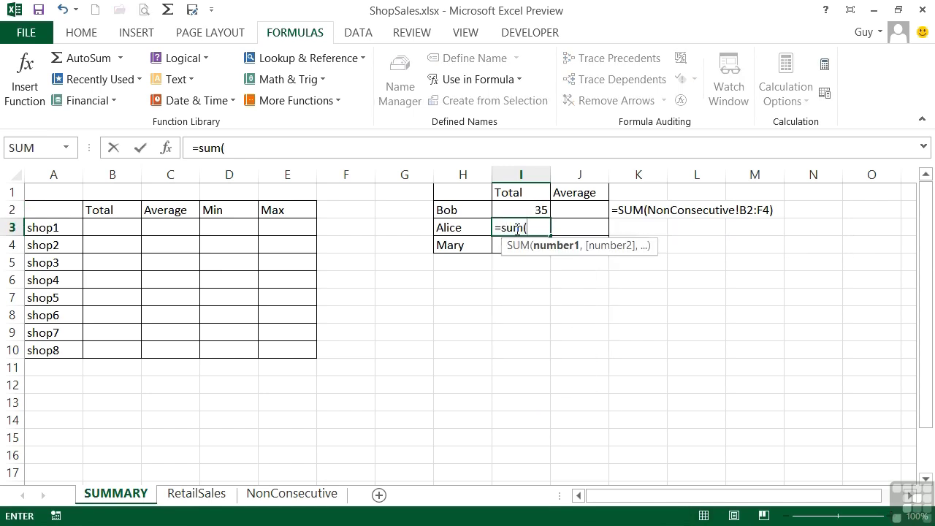
text(al)
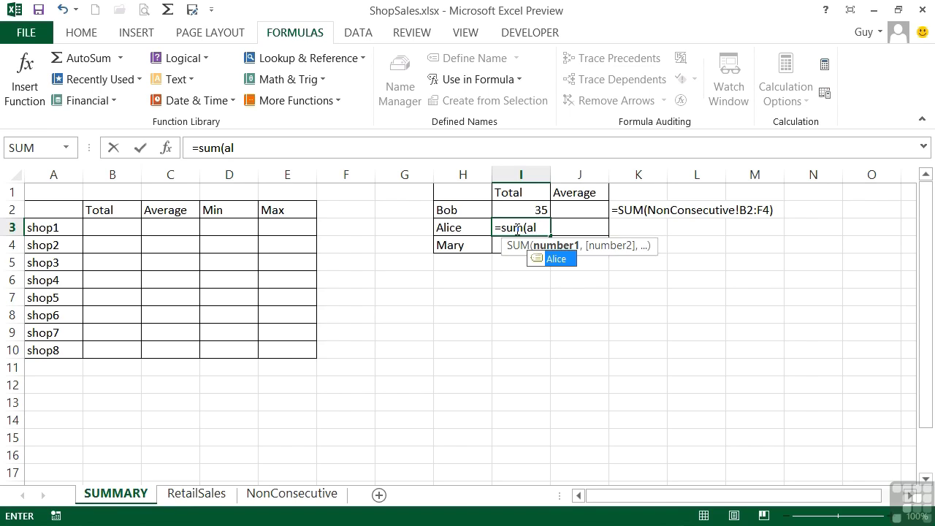
click(553, 260)
double_click(553, 260)
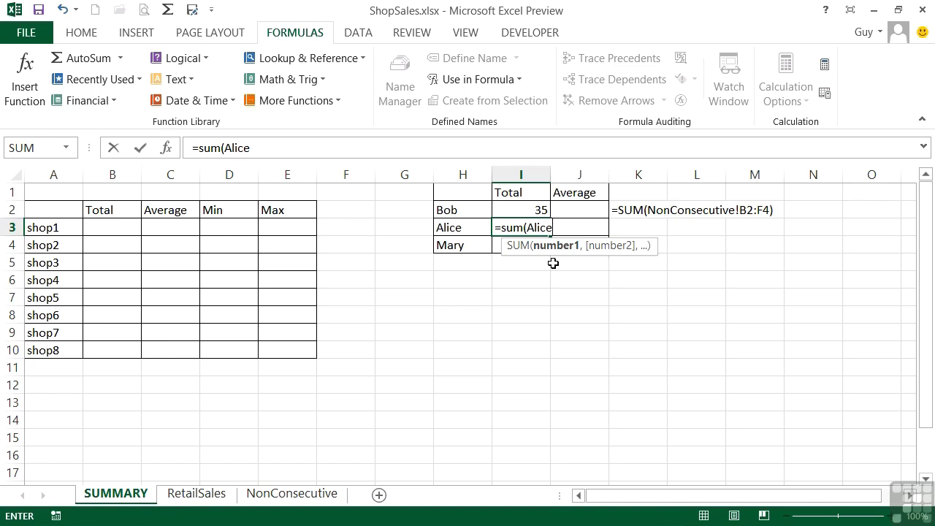
key(Return)
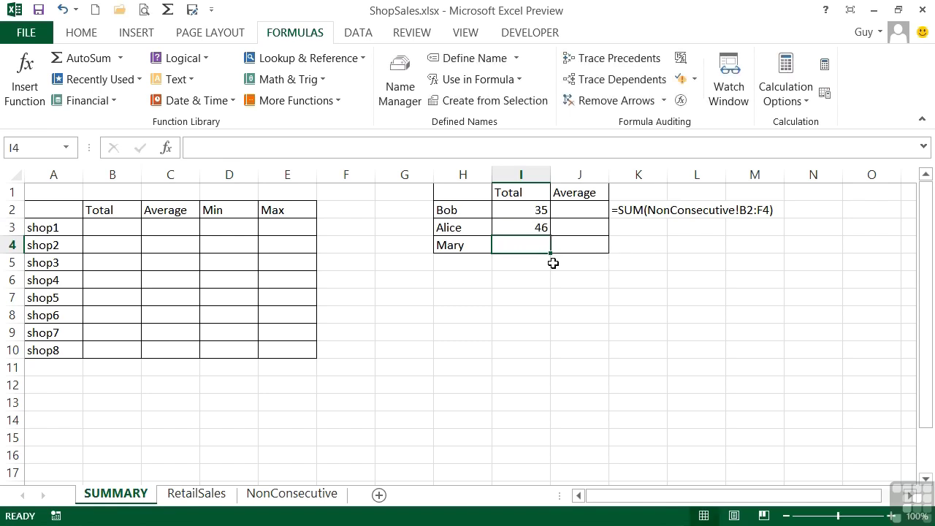
key(Up)
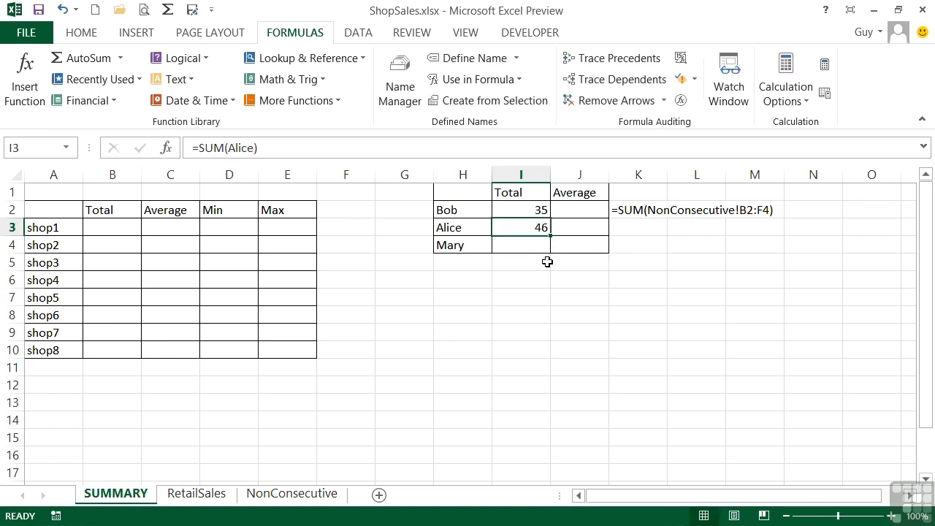
Step: Fill the Total in I4 with a SUM formula using the defined name for NonConsecutive B12:F14, and reselect the cell
key(Down)
text(=)
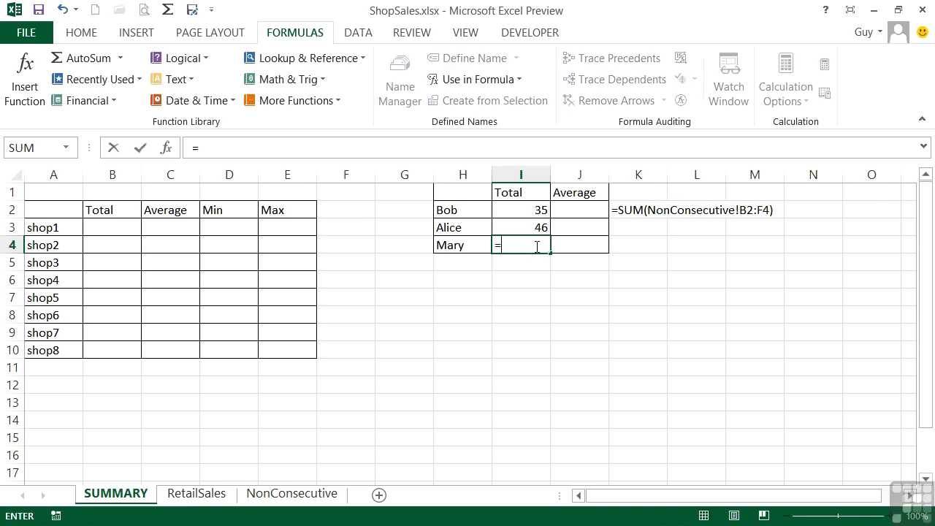
text(sum(mary)
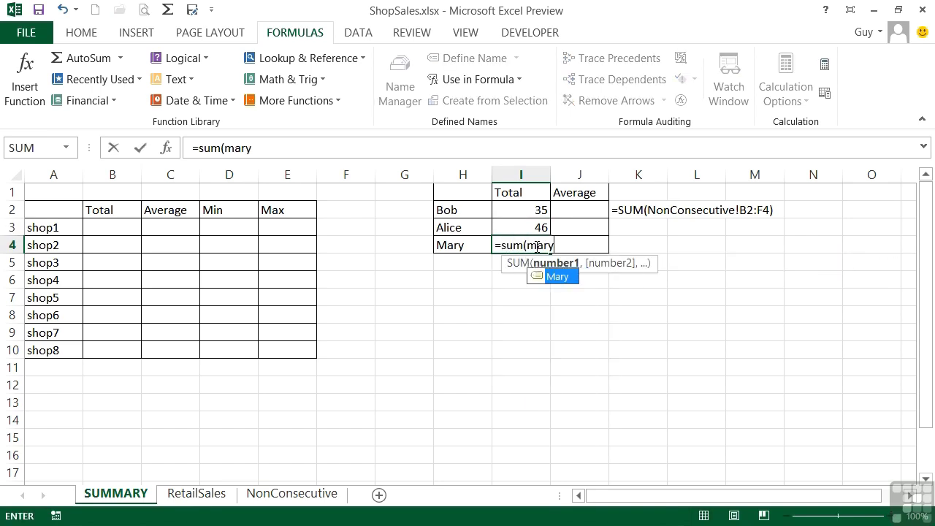
key(Return)
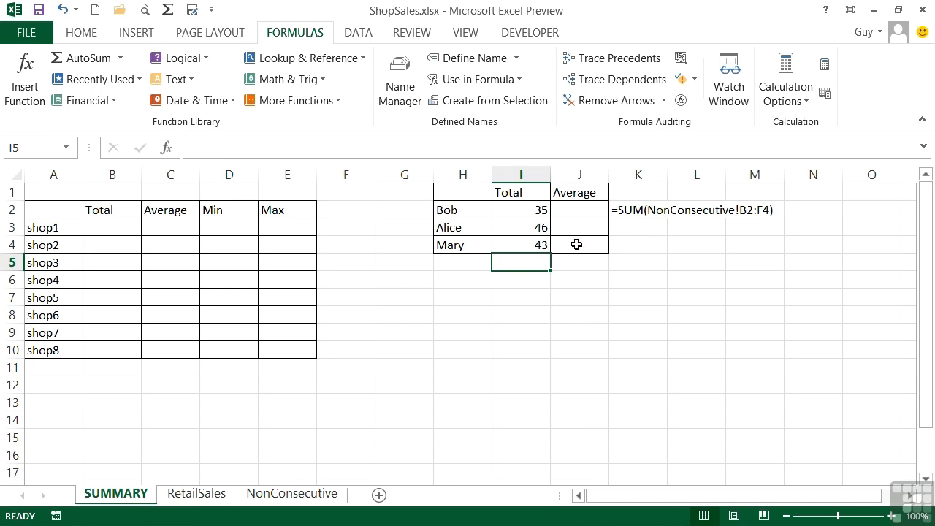
click(537, 245)
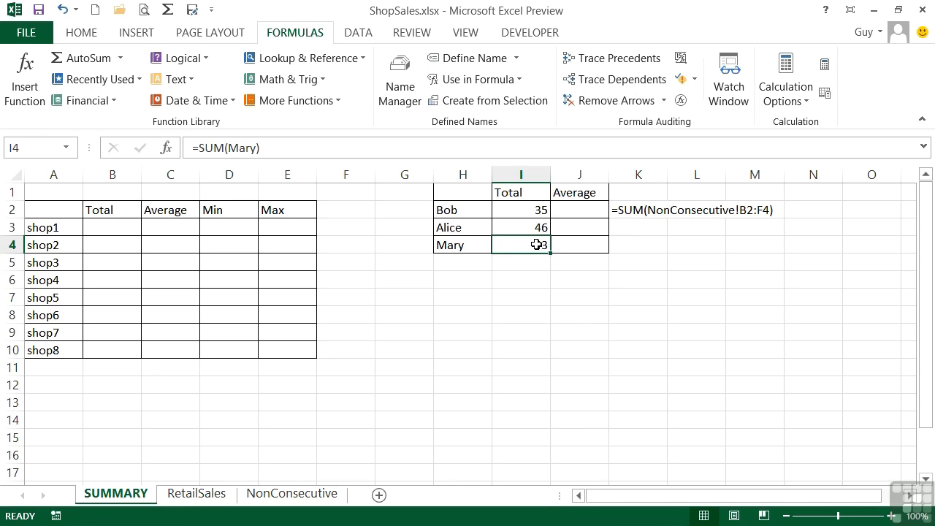
Step: Delete the defined name shop1 from the workbook
click(394, 86)
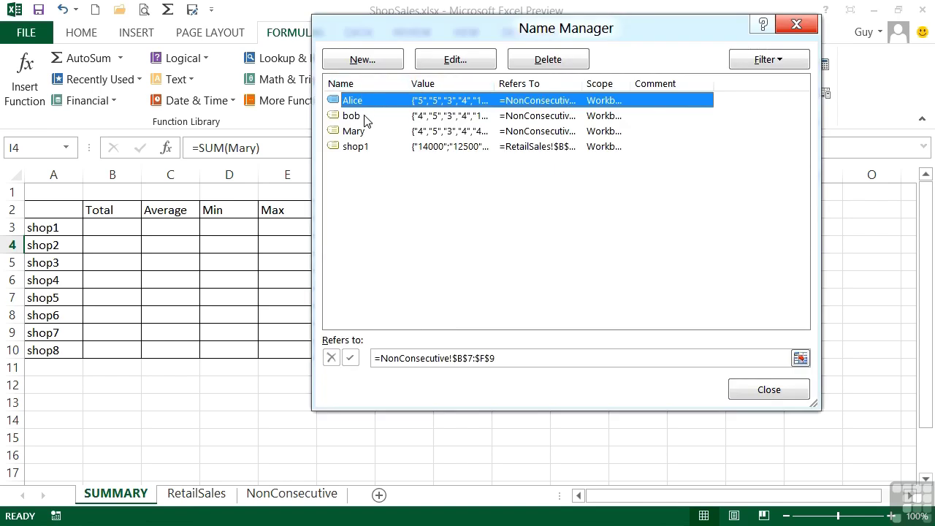
click(363, 148)
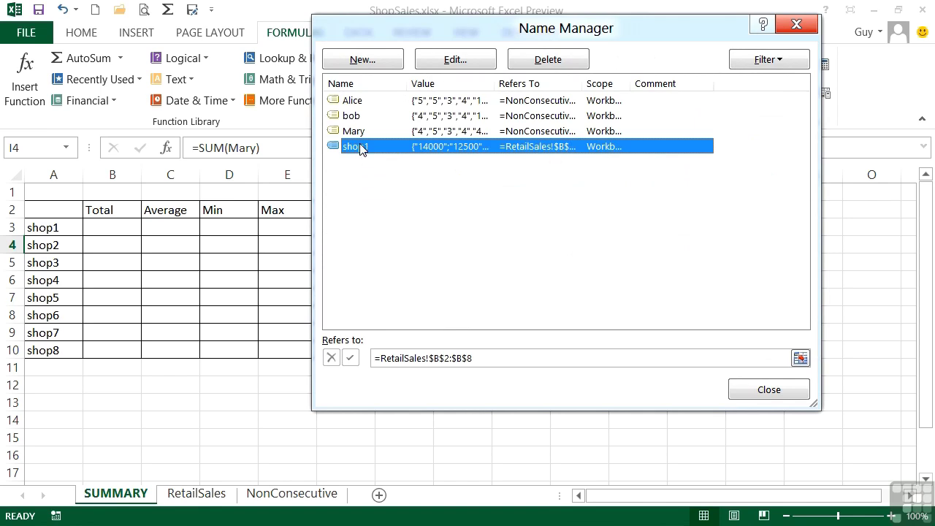
click(564, 64)
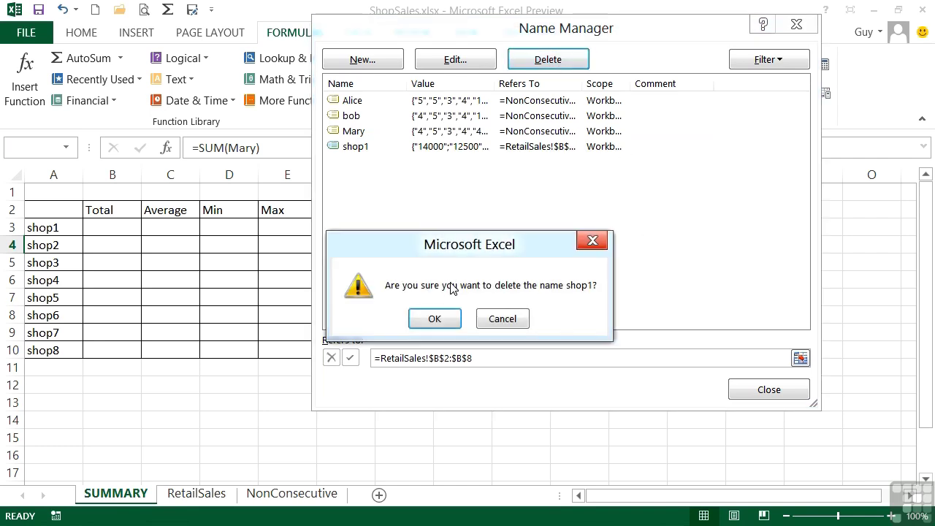
click(434, 318)
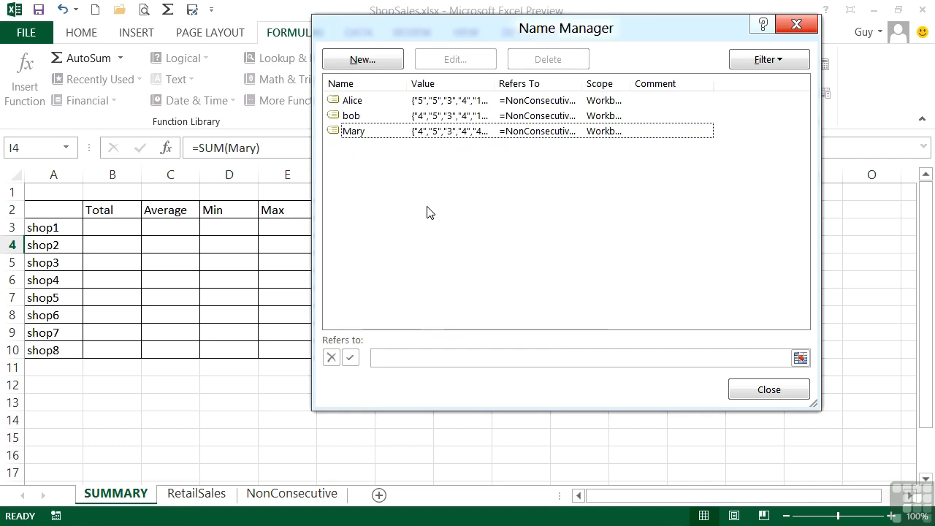
Step: Review the remaining defined names and extend the one for B12:F14 to refer to =NonConsecutive!$B$12:$F$15
click(352, 101)
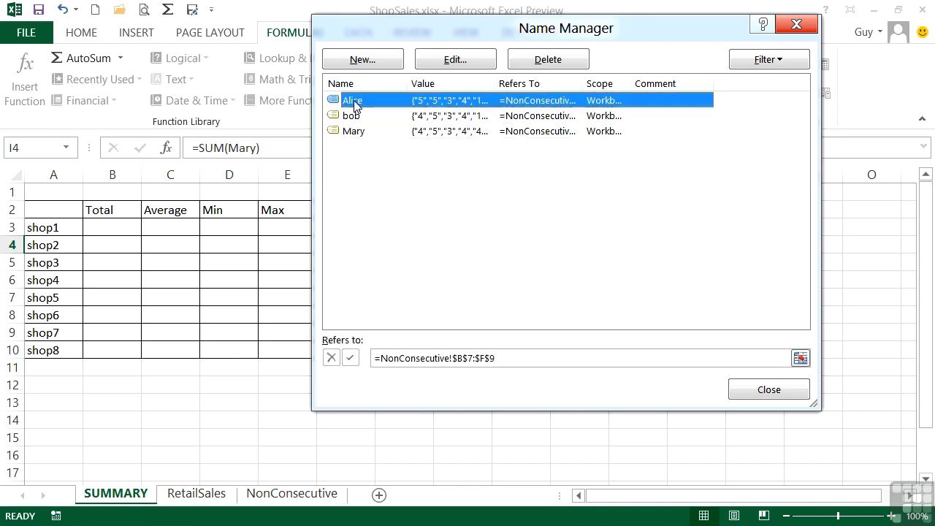
click(354, 116)
click(356, 132)
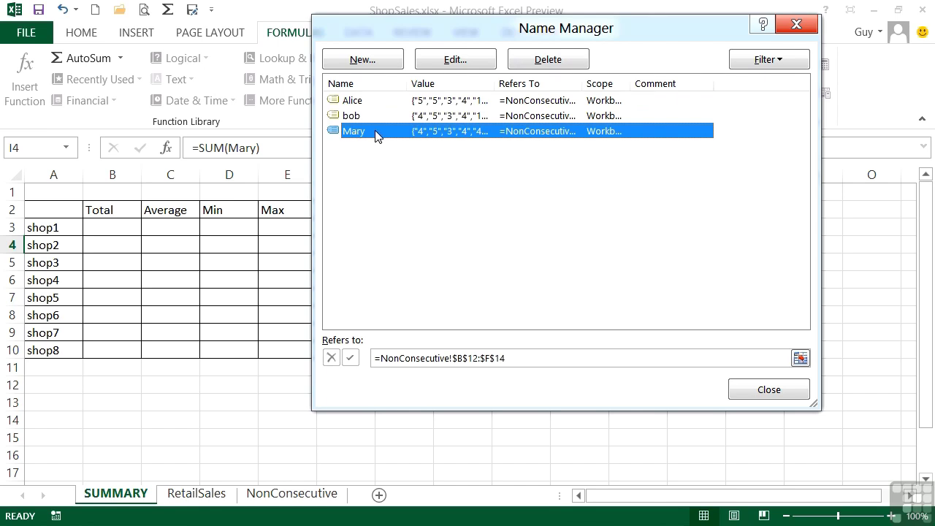
click(531, 362)
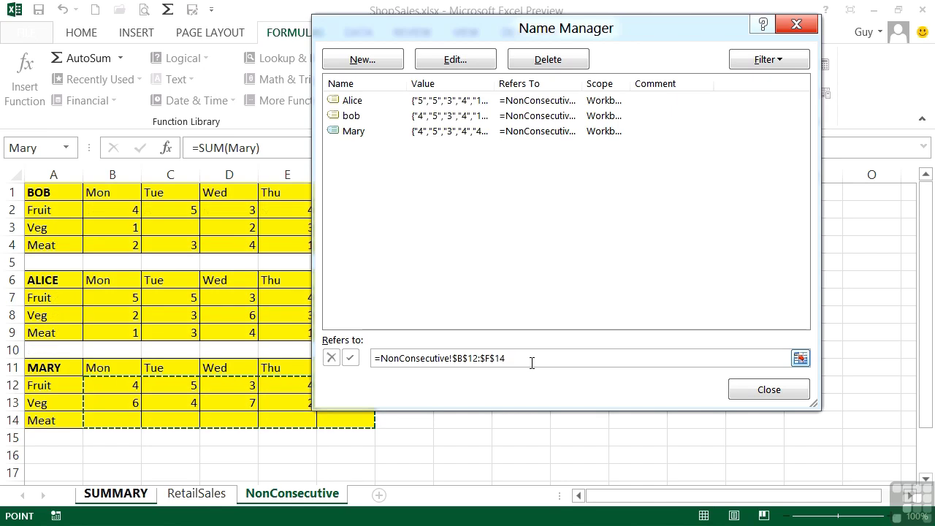
click(800, 358)
text(+)
drag(117, 385, 345, 439)
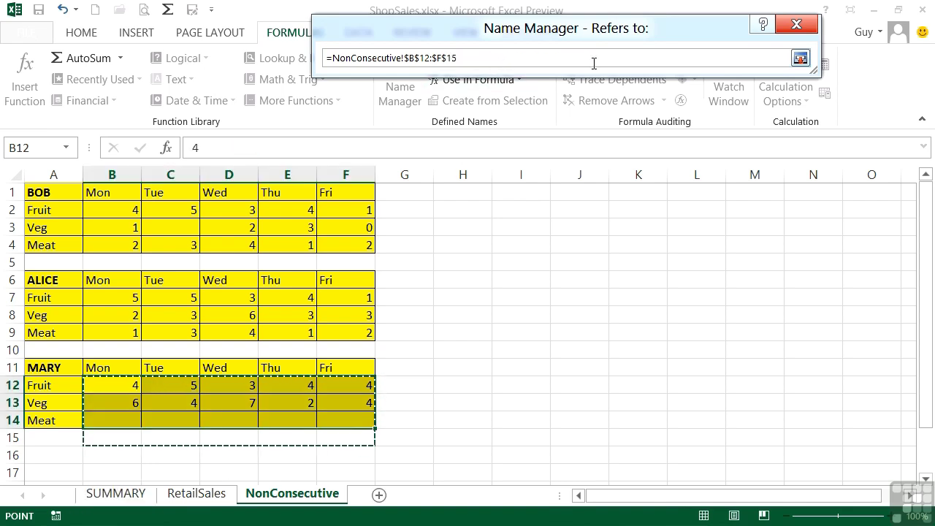
click(800, 60)
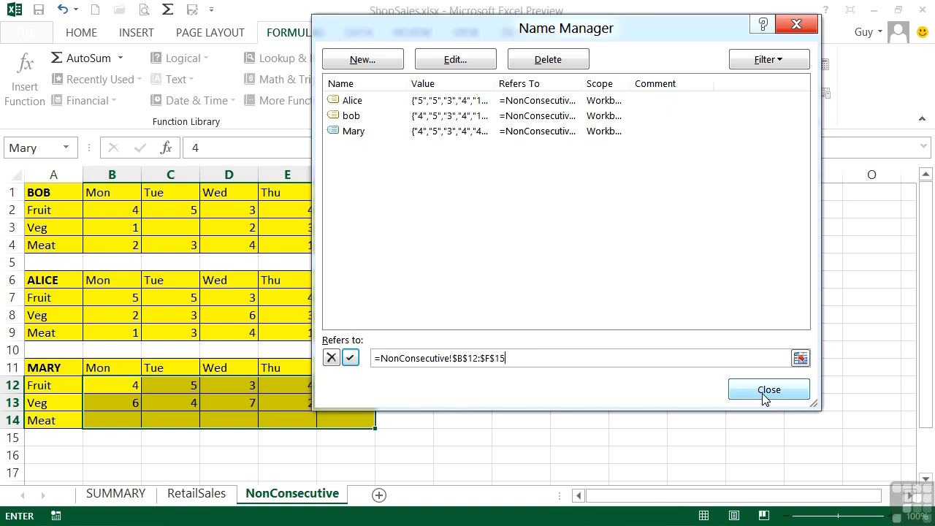
click(352, 358)
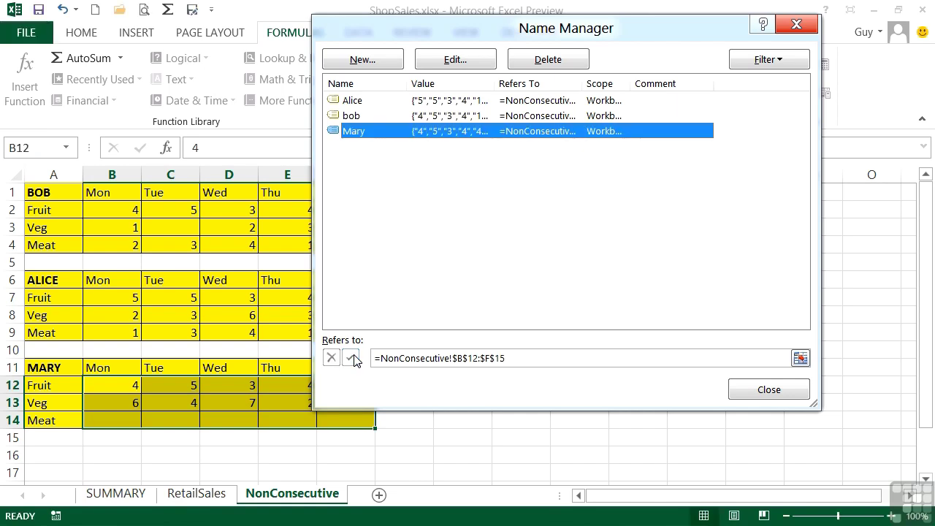
click(782, 391)
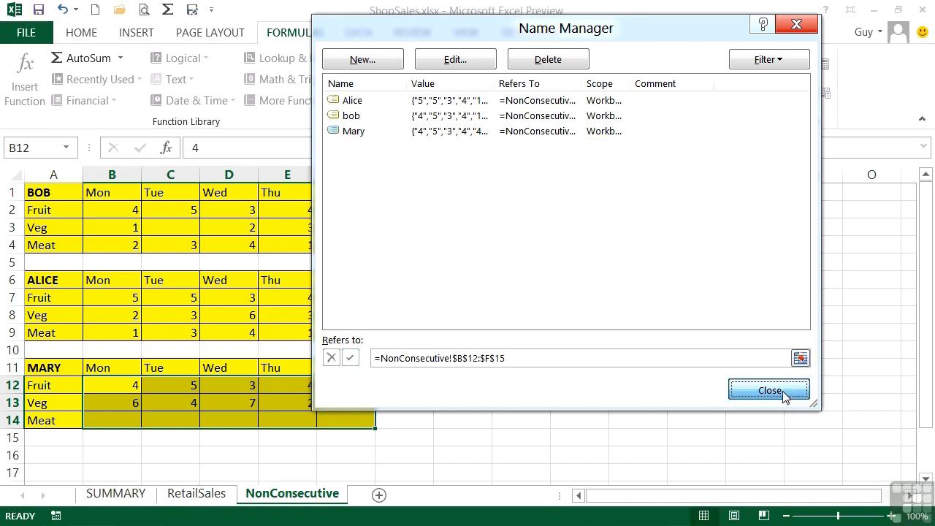
Step: Enter 54, 3 and 21 in C15:E15 on the NonConsecutive sheet, and check the total in I4 on SUMMARY
click(130, 495)
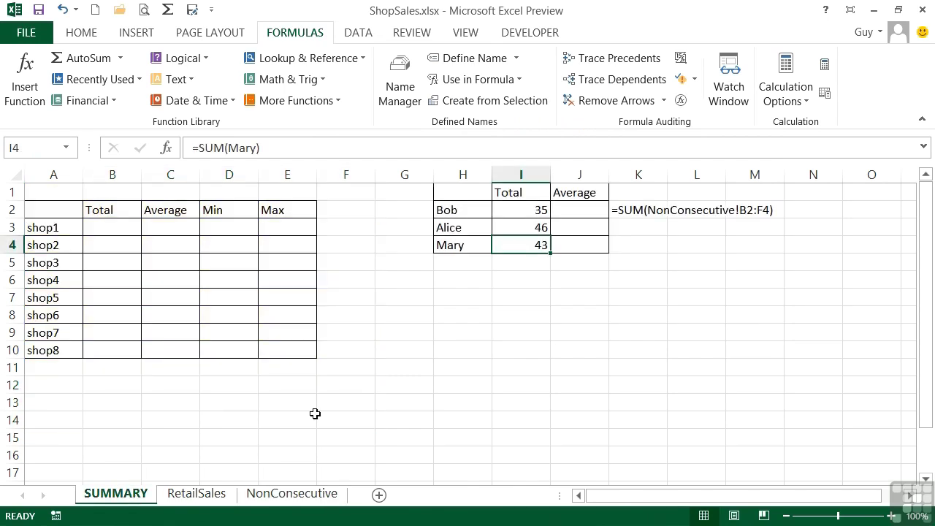
click(269, 504)
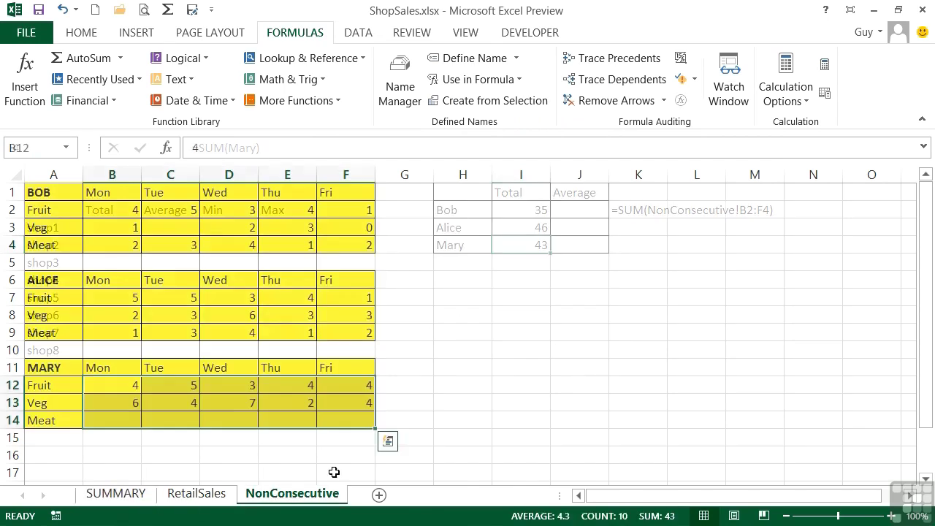
click(131, 436)
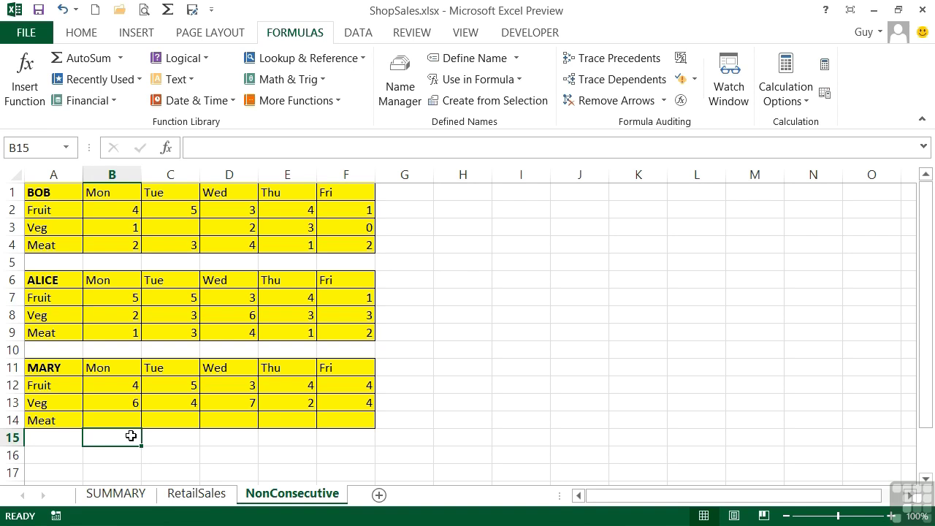
key(Tab)
text(5)
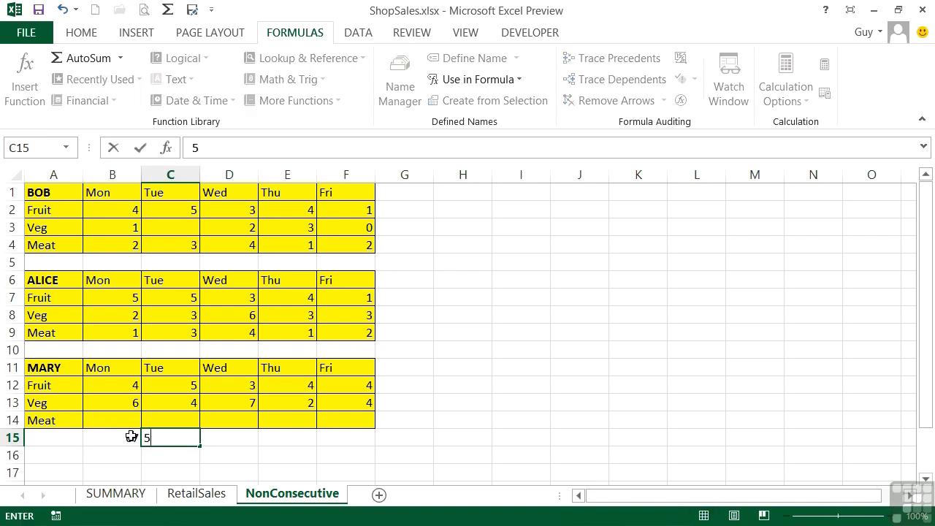
text(4)
key(Tab)
text(3)
key(Tab)
text(21)
key(Tab)
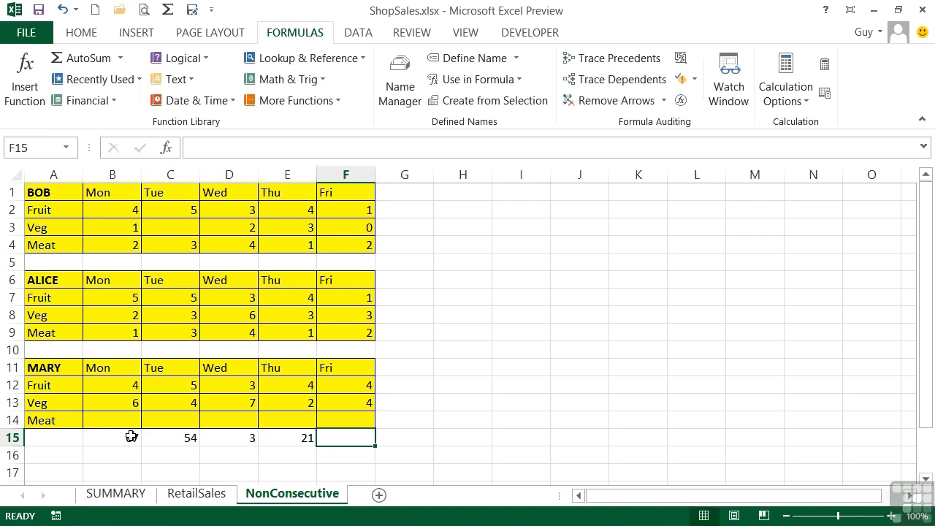
click(132, 495)
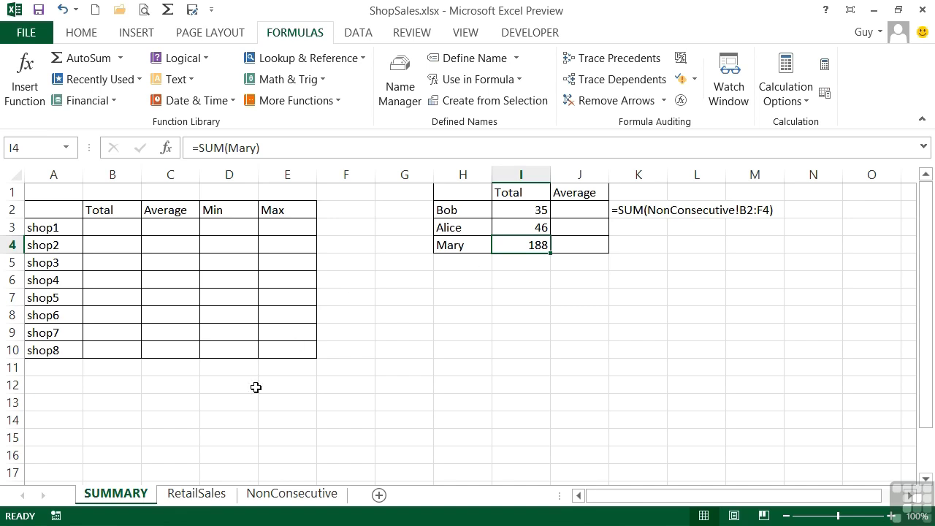
Step: Create defined names from the top row of B1:I8 on the RetailSales sheet, and review the workbook's list of names
click(208, 495)
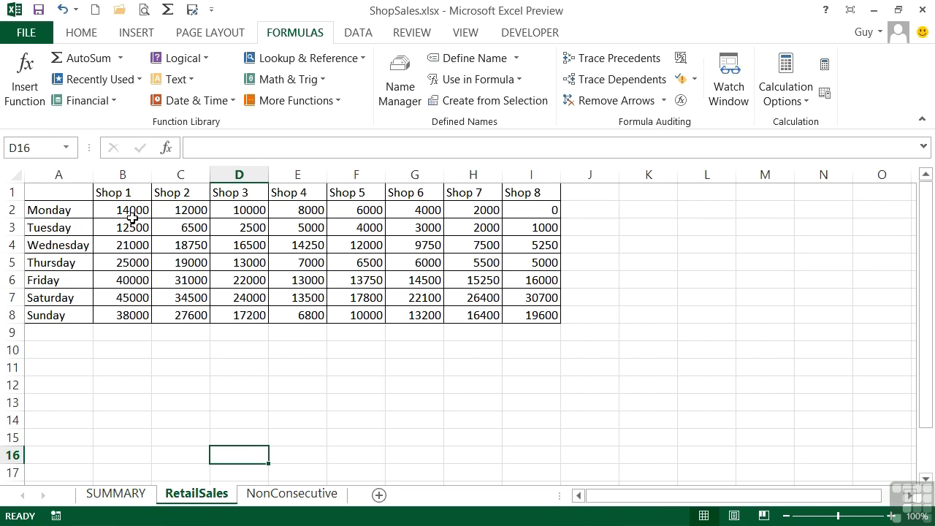
drag(129, 212, 125, 310)
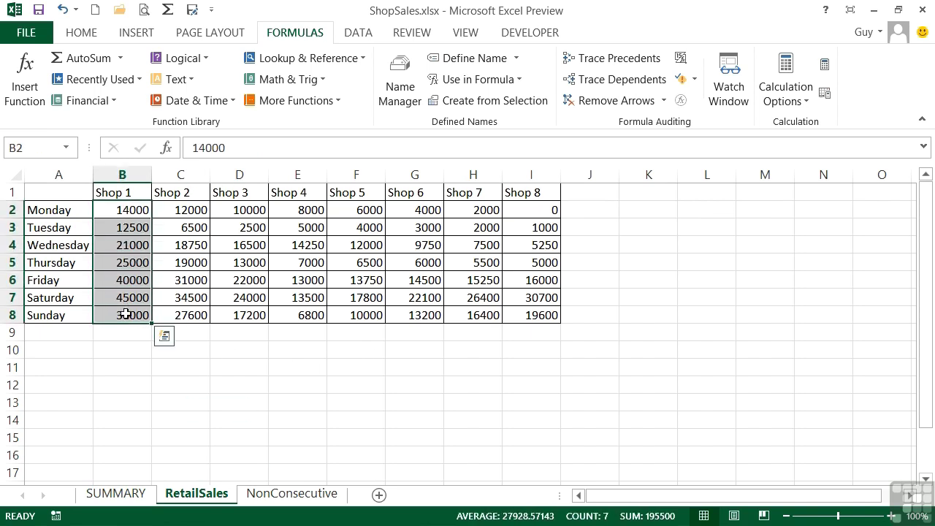
click(38, 152)
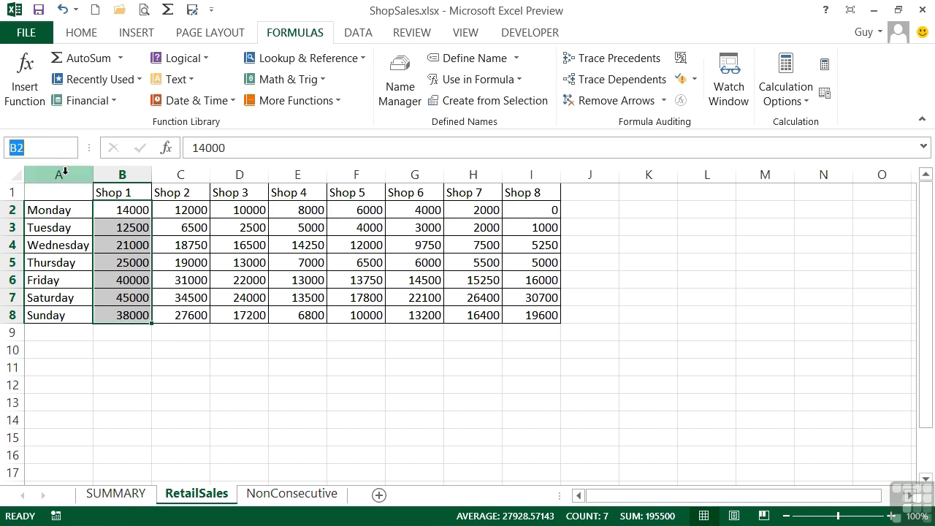
click(128, 190)
drag(128, 190, 519, 311)
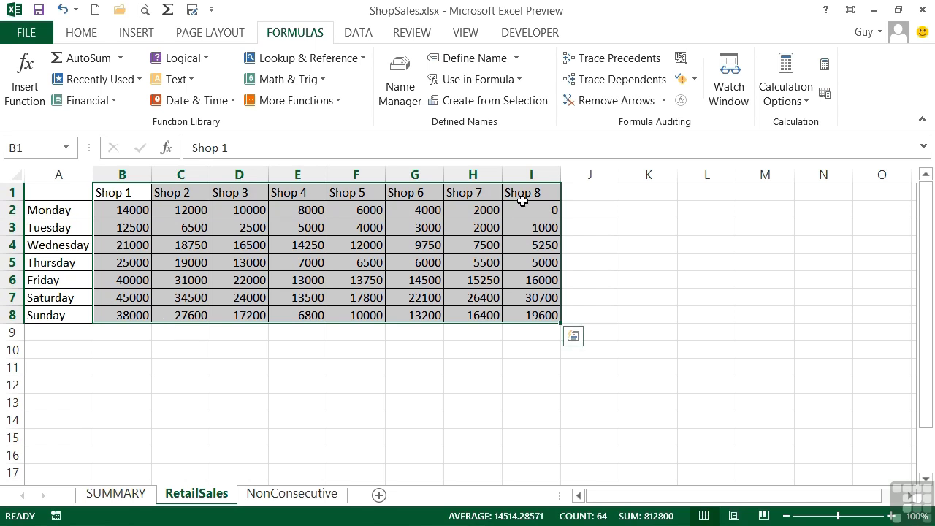
click(516, 106)
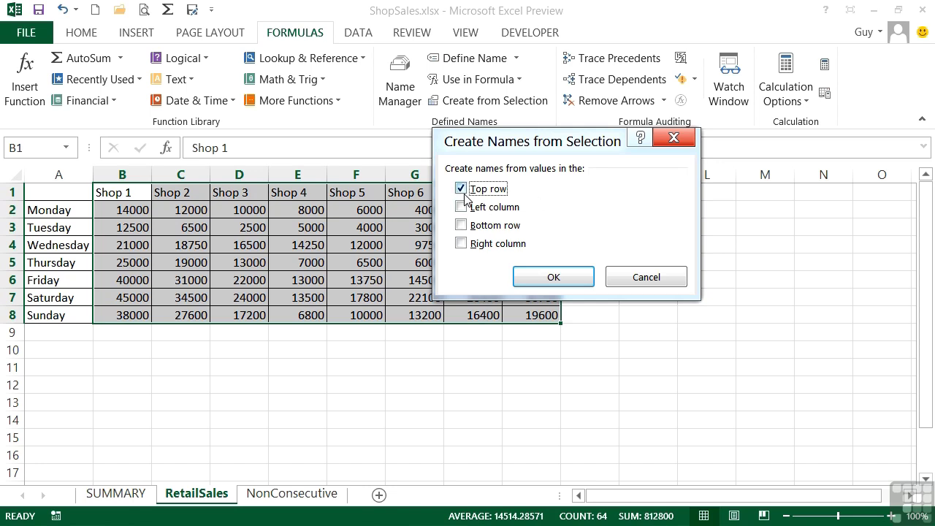
drag(523, 141, 689, 240)
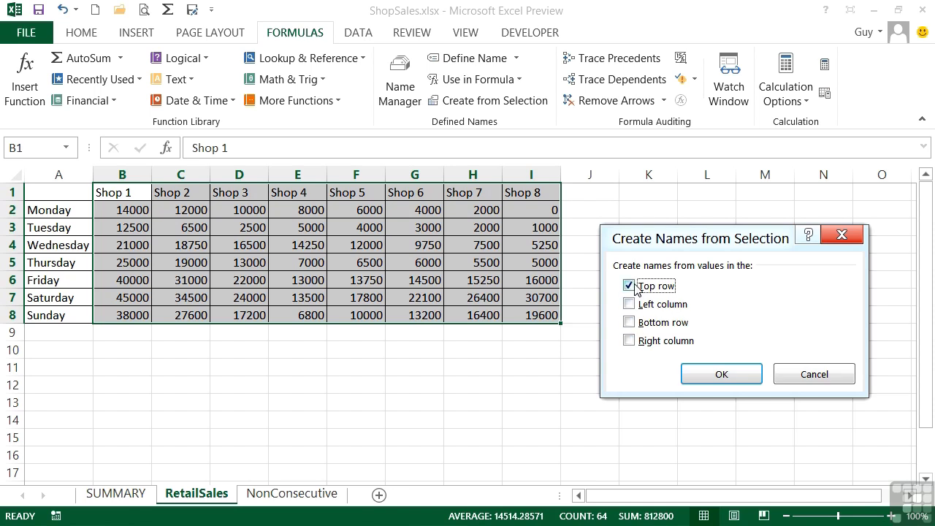
click(716, 376)
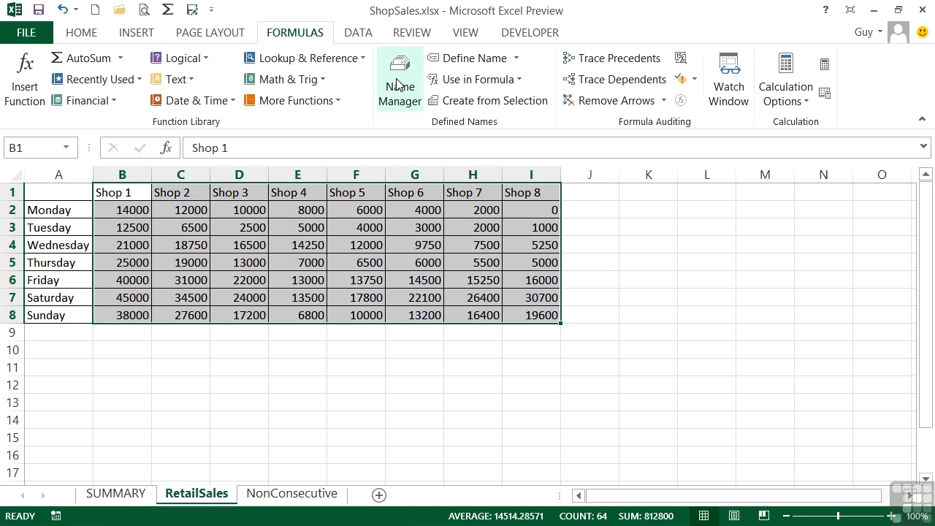
click(398, 84)
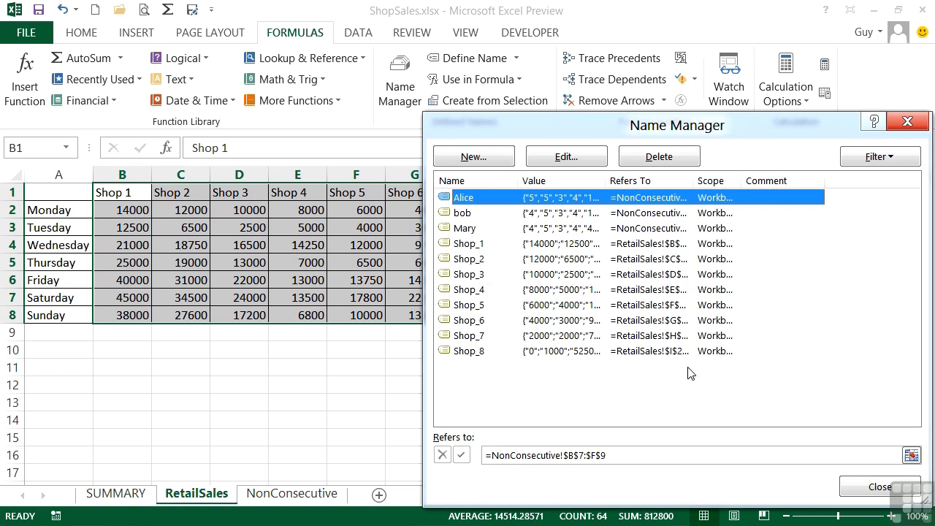
click(894, 489)
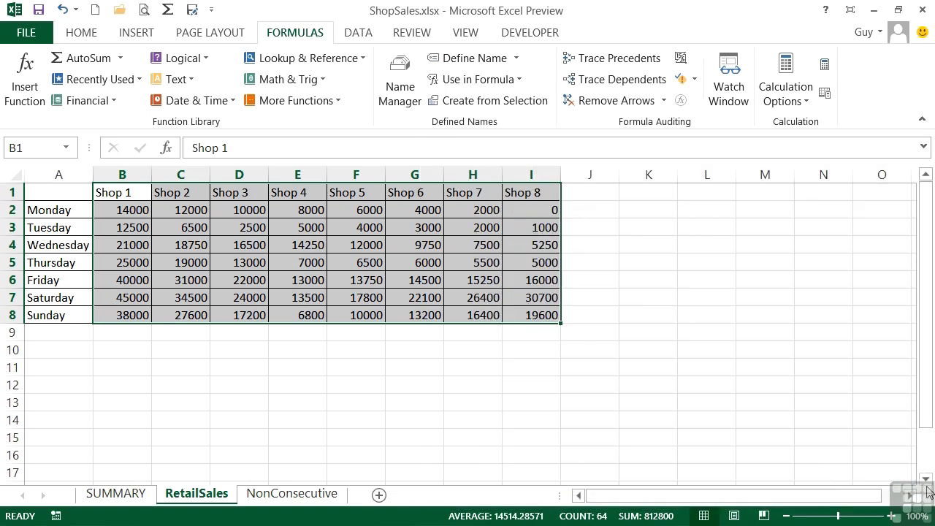
Step: Fill the shop1 Total in B3 on the SUMMARY sheet with a SUM formula using the name Shop_1
click(116, 494)
click(116, 228)
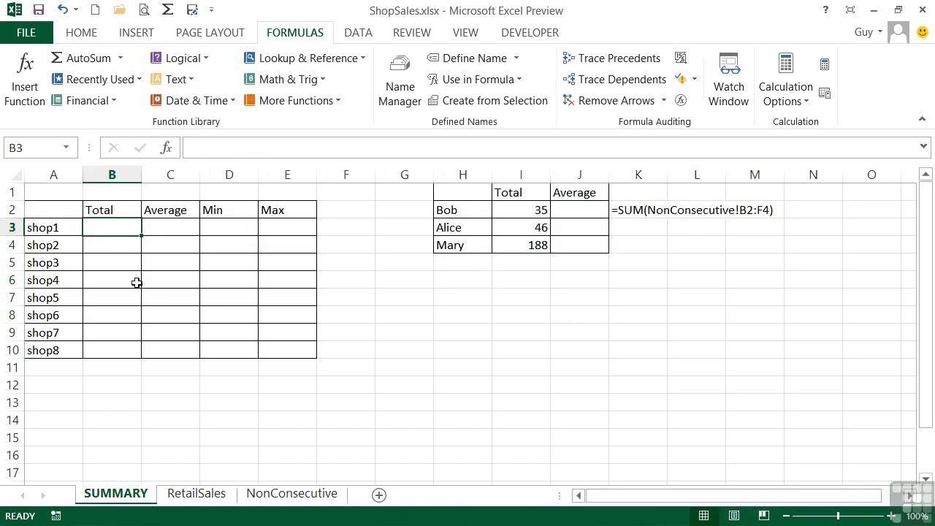
text(=s)
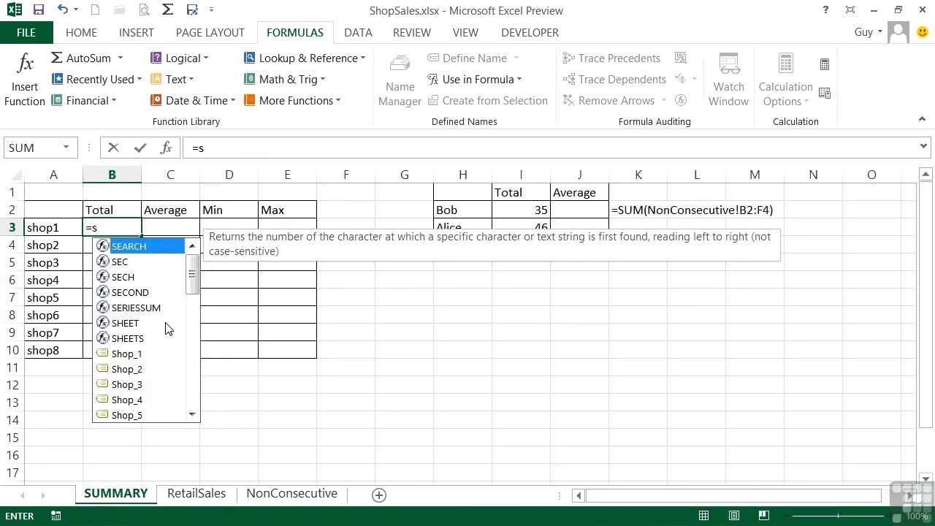
text(um(shop)
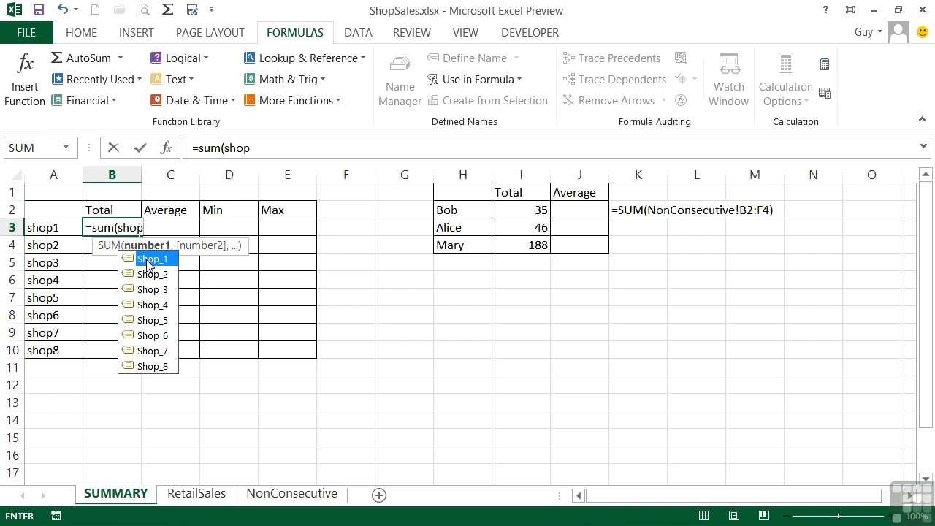
double_click(147, 260)
key(Tab)
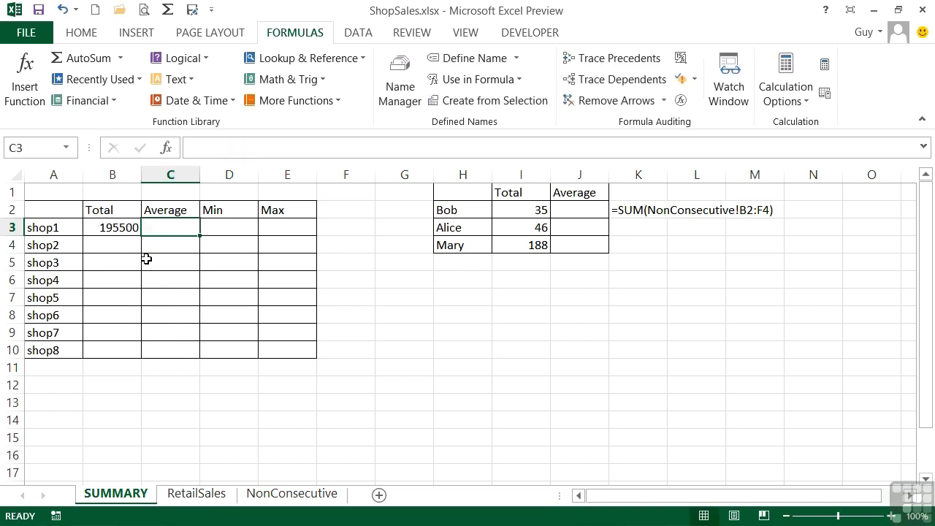
Step: Fill the shop1 Average in C3 with an AVERAGE formula using the name Shop_1
text(=ave)
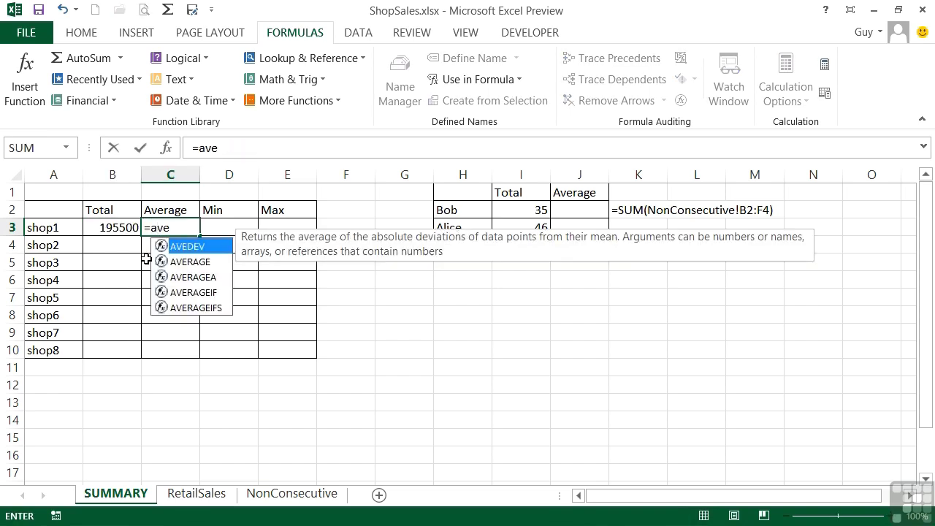
text(rage(shop)
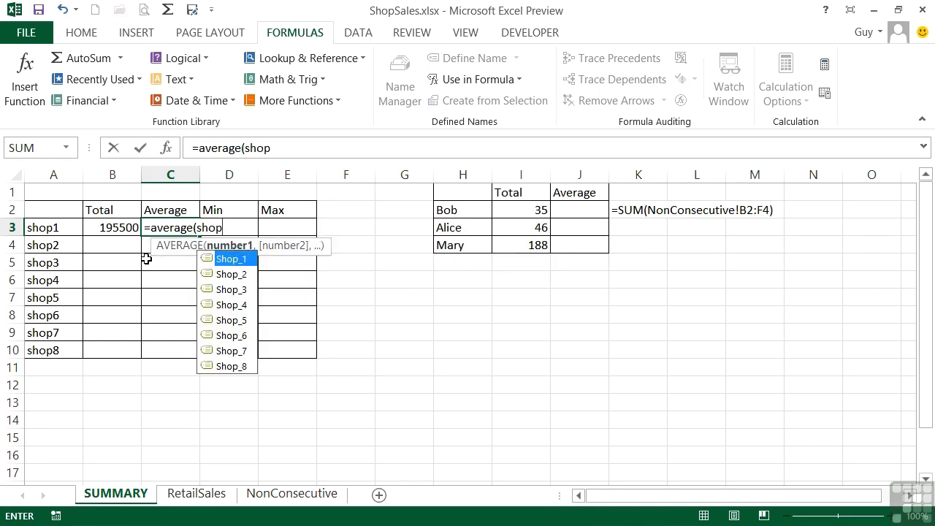
double_click(228, 258)
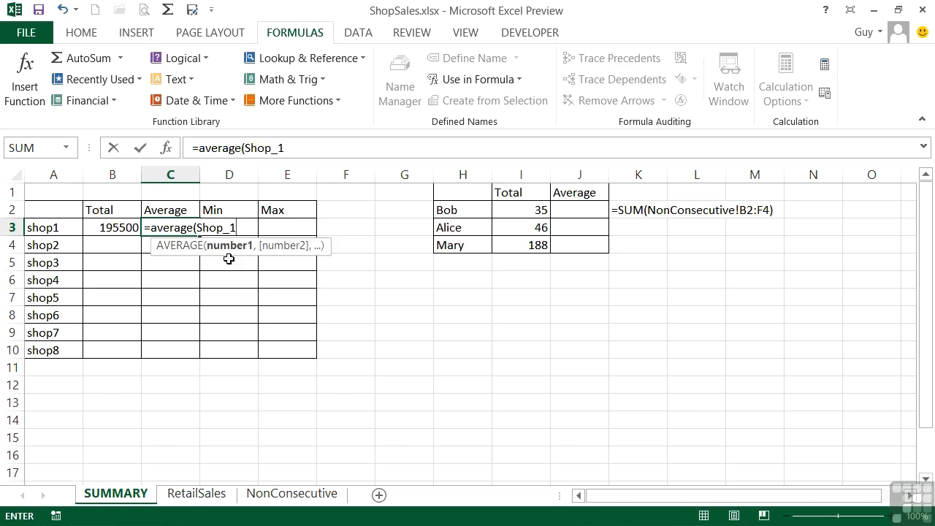
key(Tab)
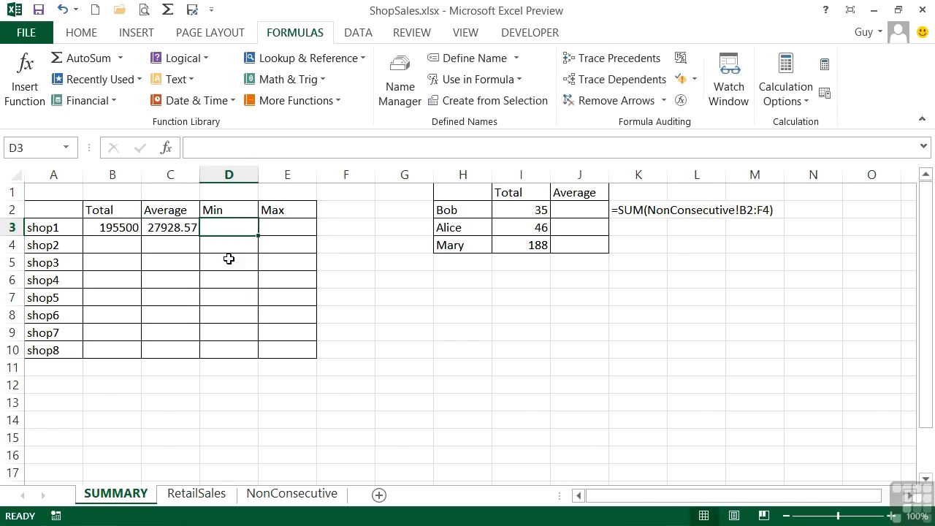
Step: Fill the shop1 Min in D3 with a MIN formula using the name Shop_1
text(=)
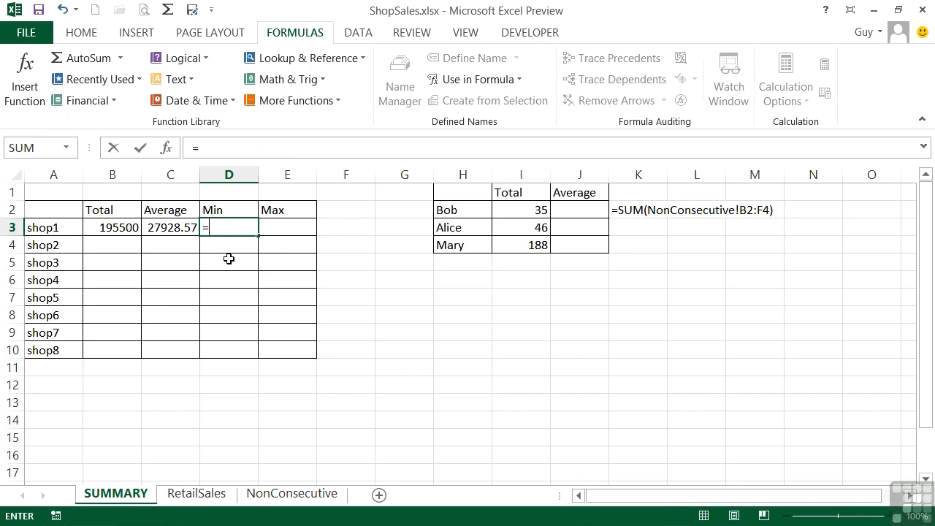
text(min(shop)
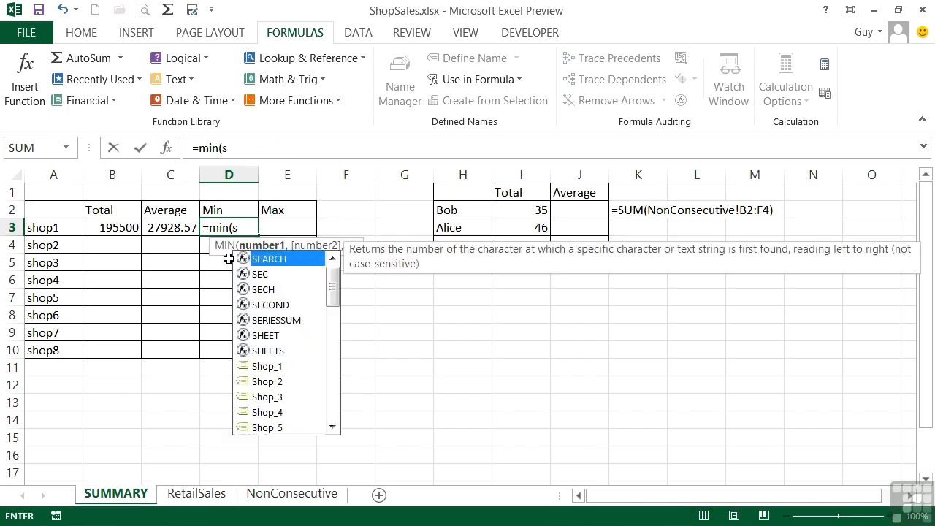
double_click(229, 257)
key(Tab)
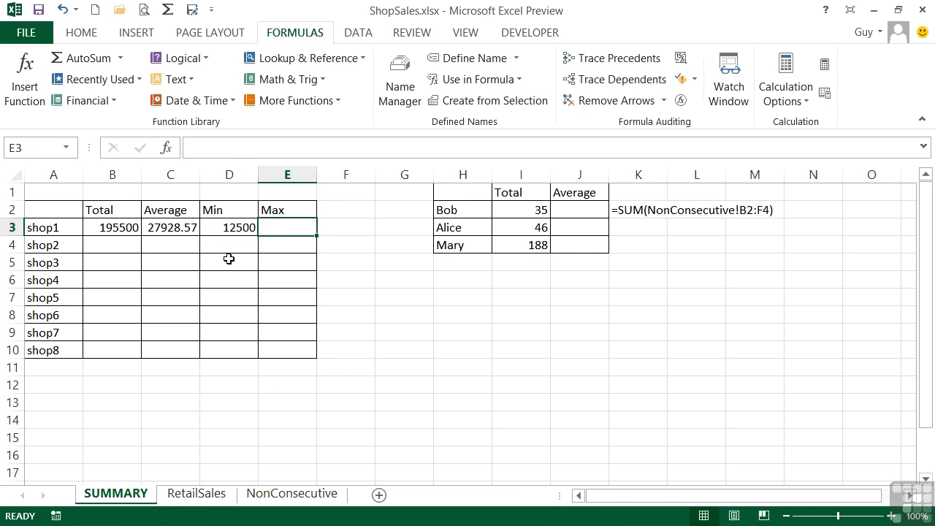
Step: Fill the shop1 Max in E3 with a MAX formula using the name Shop_1
text(=max()
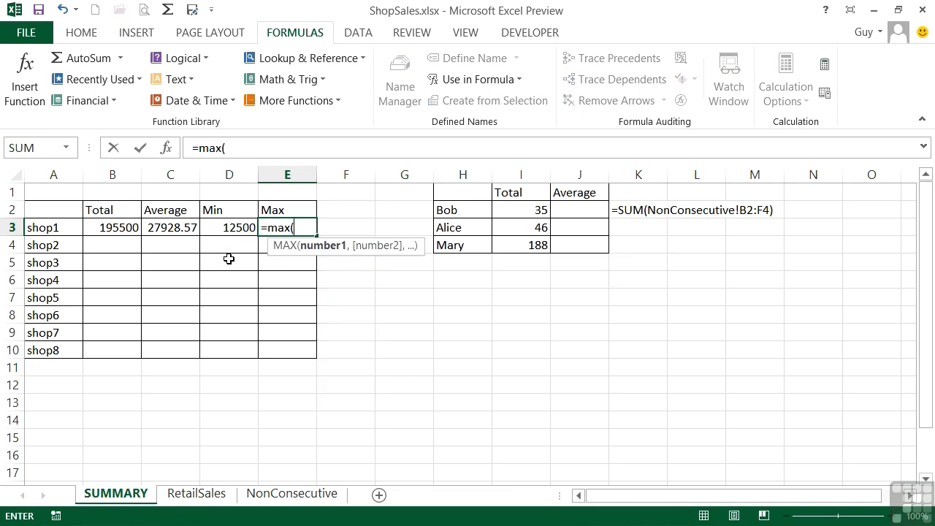
text(shop)
double_click(326, 255)
text())
key(Return)
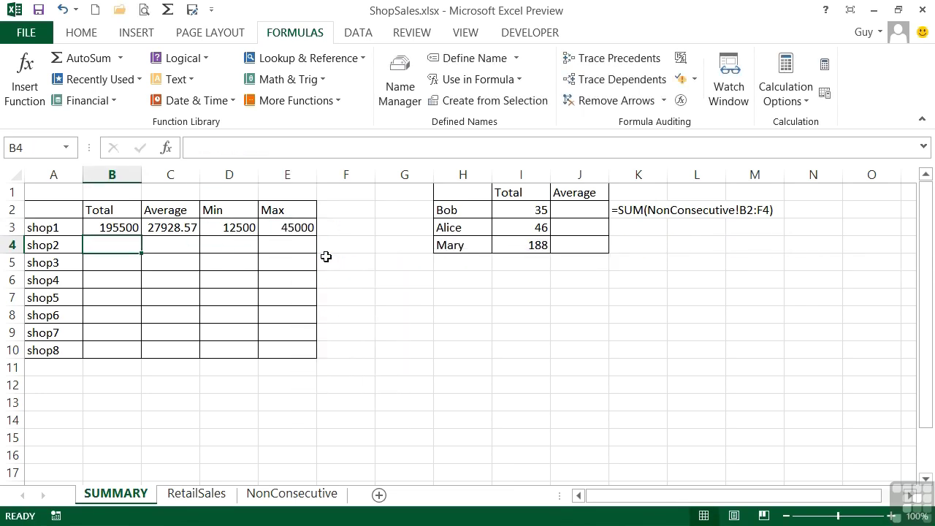